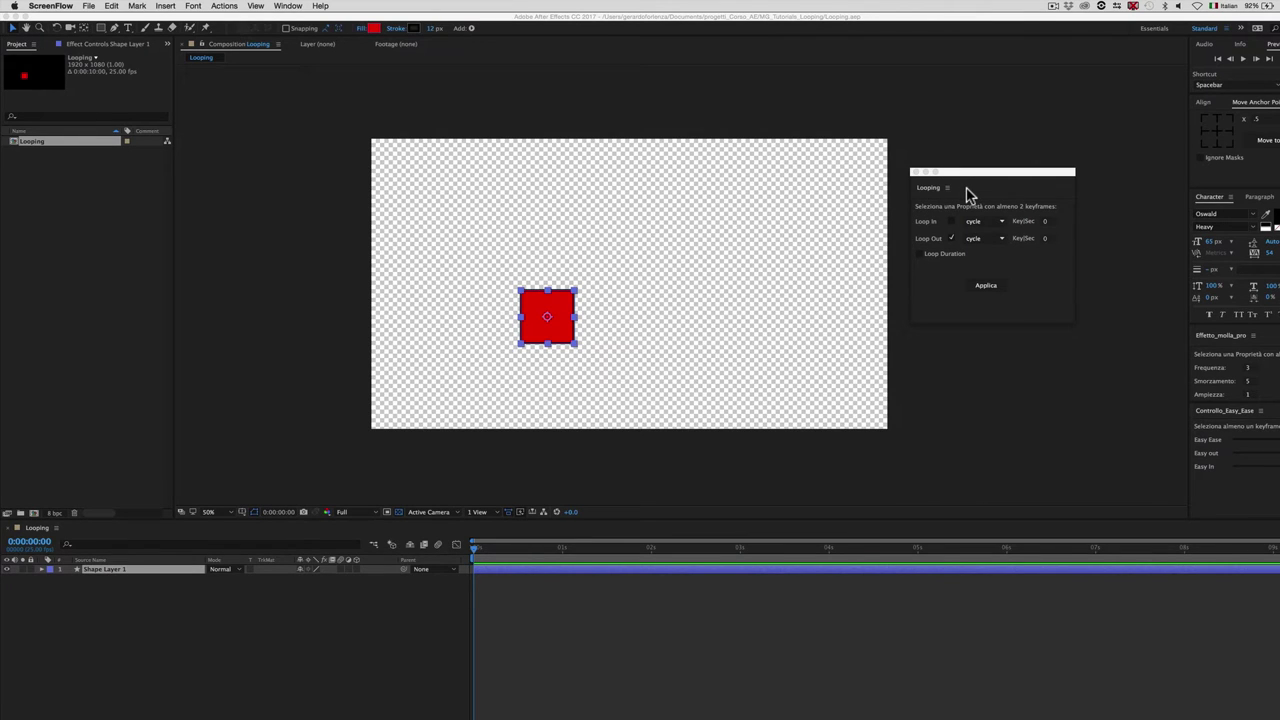
Hide After Effects to reveal the Finder window showing the ScriptUI Panels folder.
{"action": "left_click", "coordinate": [1017, 196]}
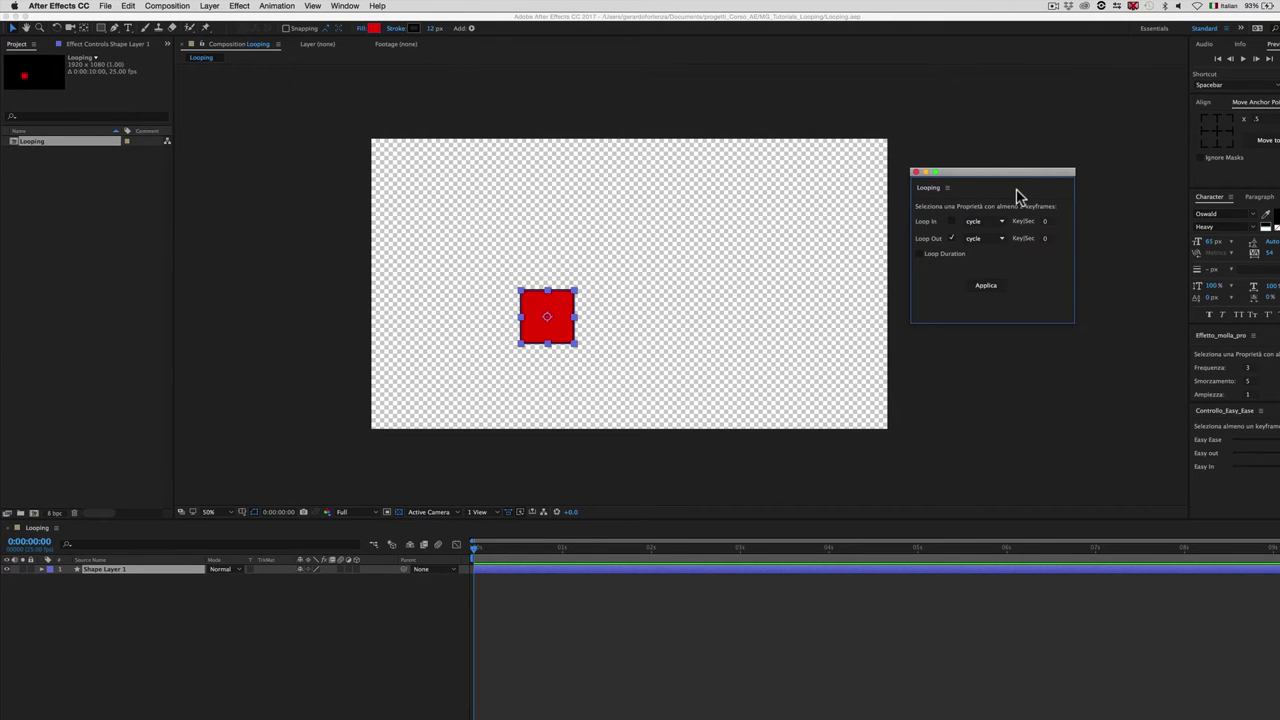
{"action": "key", "text": "super+h"}
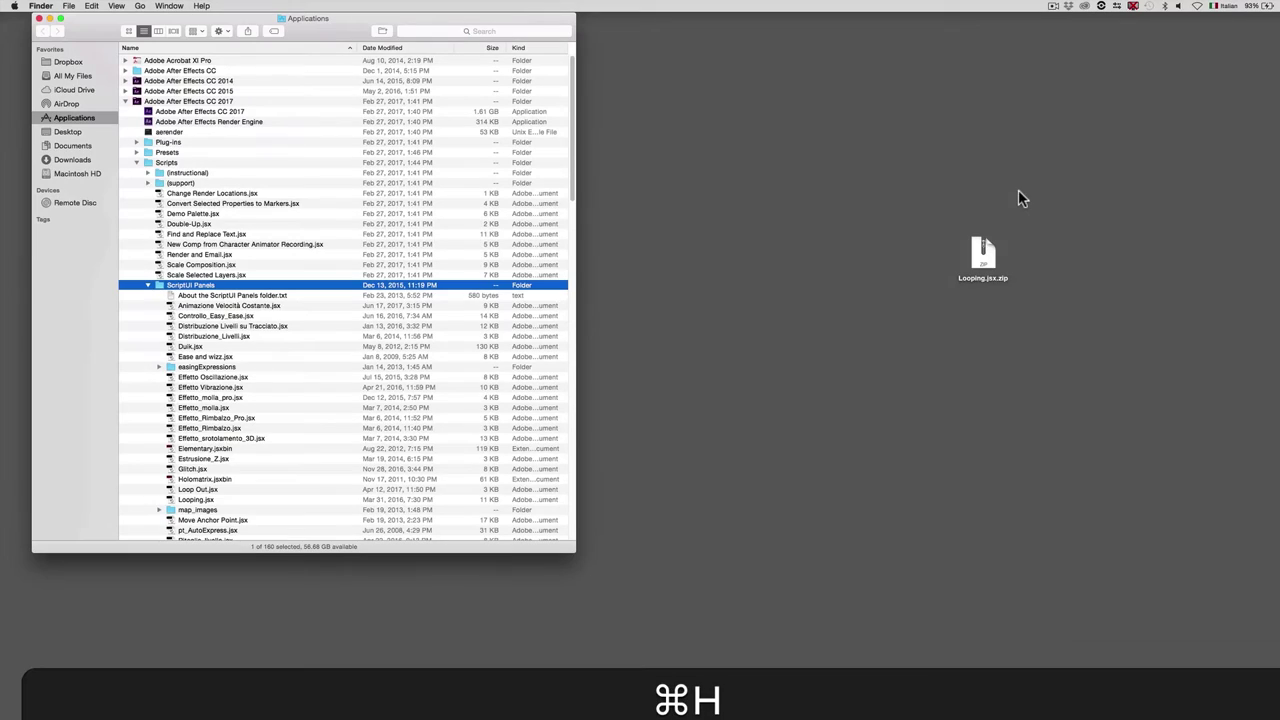
Unzip Looping.jsx.zip, move Looping.jsx into the ScriptUI Panels folder, and return to After Effects.
{"action": "double_click", "coordinate": [985, 258]}
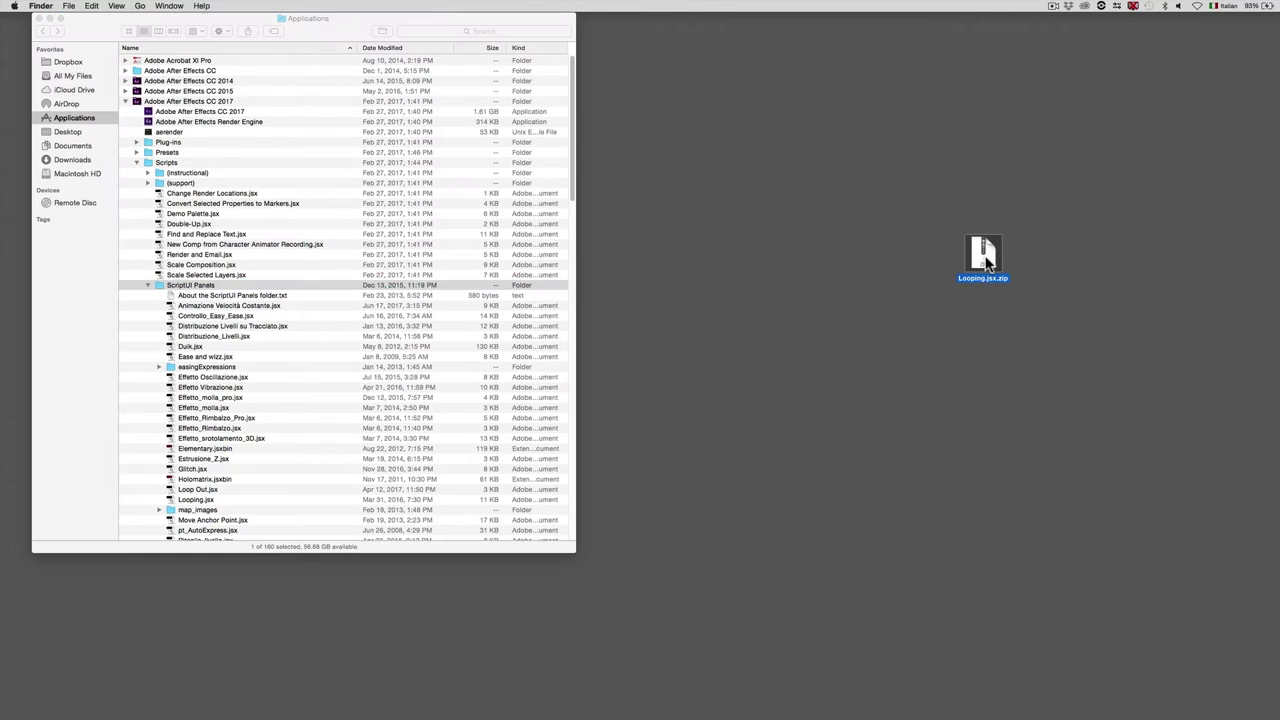
{"action": "left_click_drag", "start_coordinate": [993, 278], "coordinate": [817, 290]}
{"action": "mouse_move", "coordinate": [818, 290]}
{"action": "left_mouse_down"}
{"action": "mouse_move", "coordinate": [195, 295]}
{"action": "mouse_move", "coordinate": [746, 272]}
{"action": "left_mouse_up"}
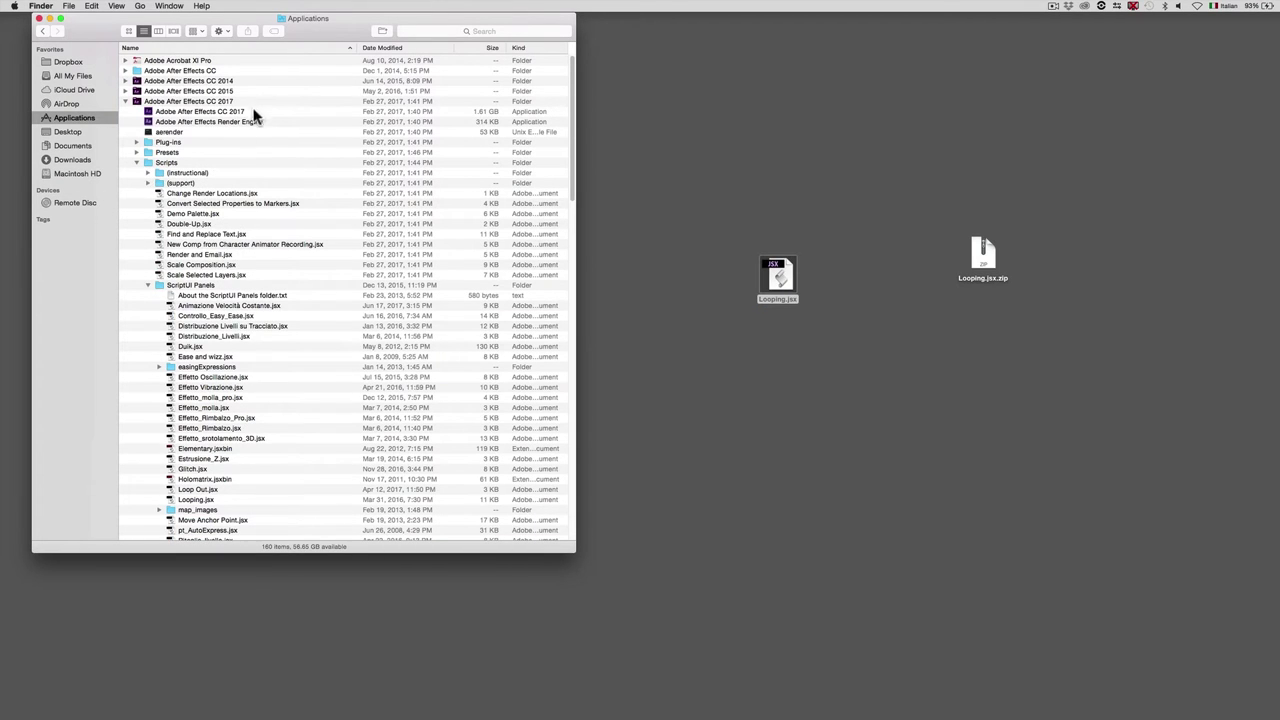
{"action": "key", "text": "super+Tab"}
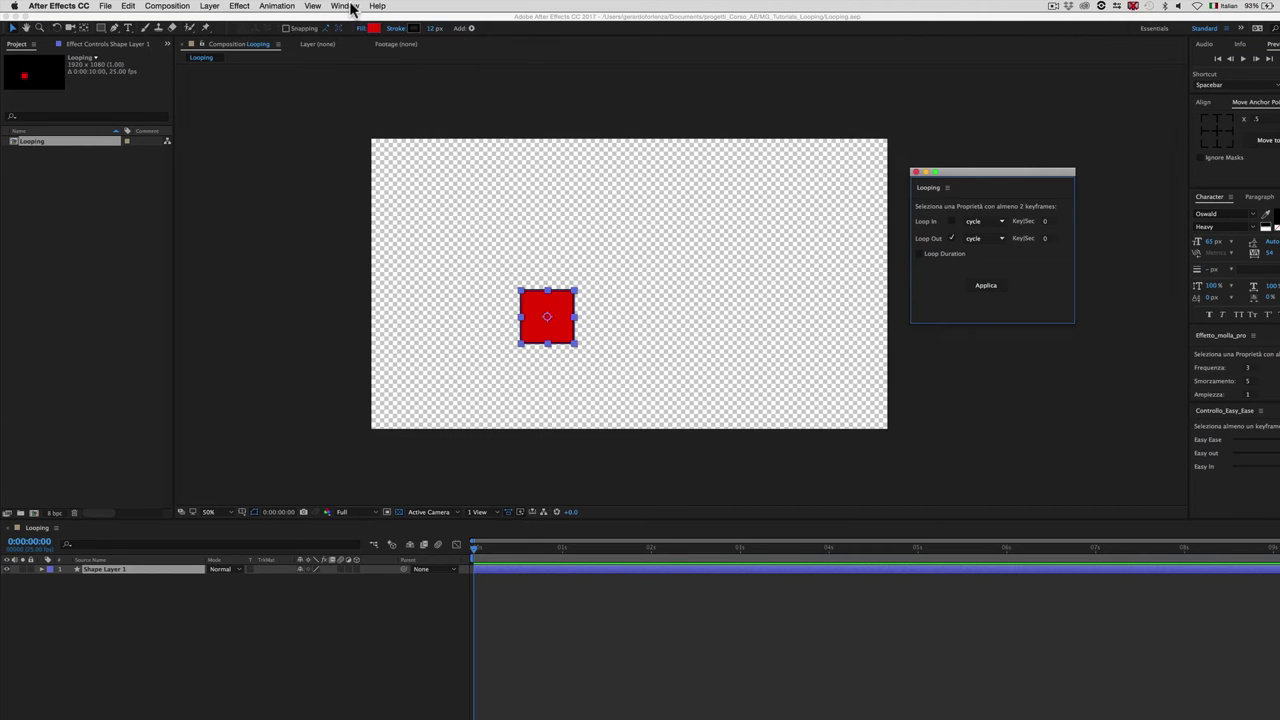
{"action": "left_click", "coordinate": [346, 7]}
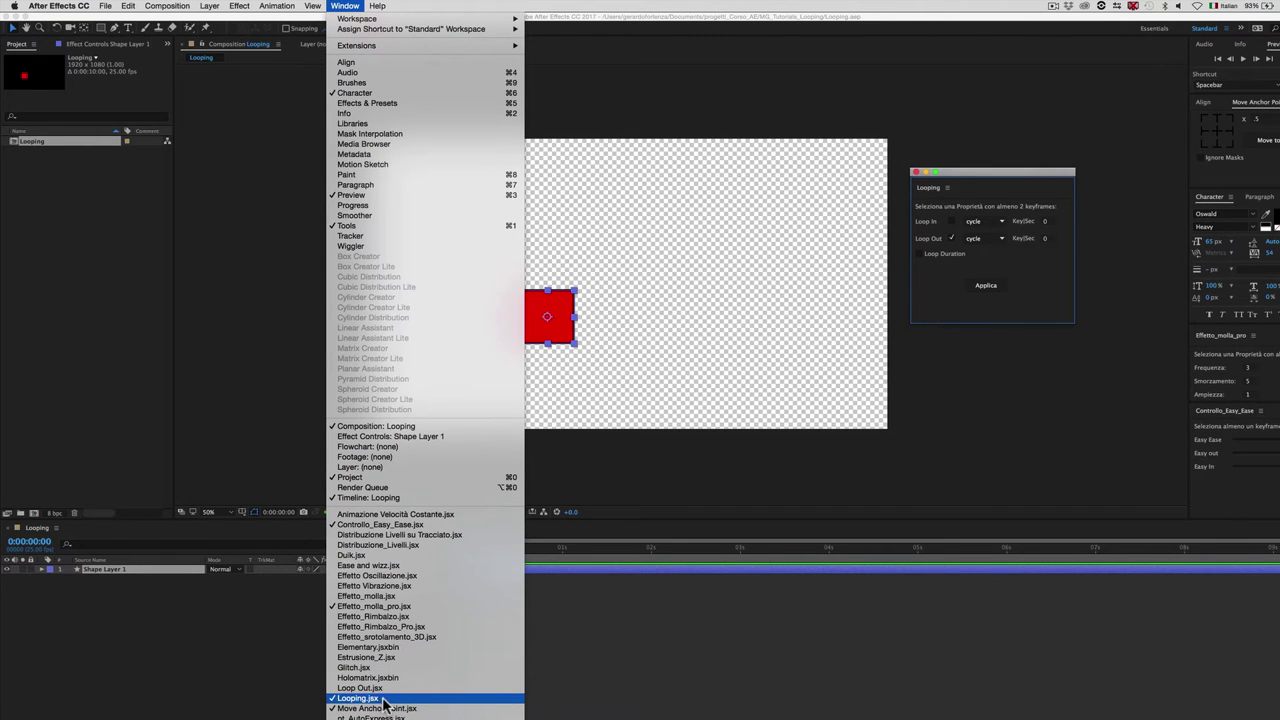
{"action": "left_click", "coordinate": [385, 703]}
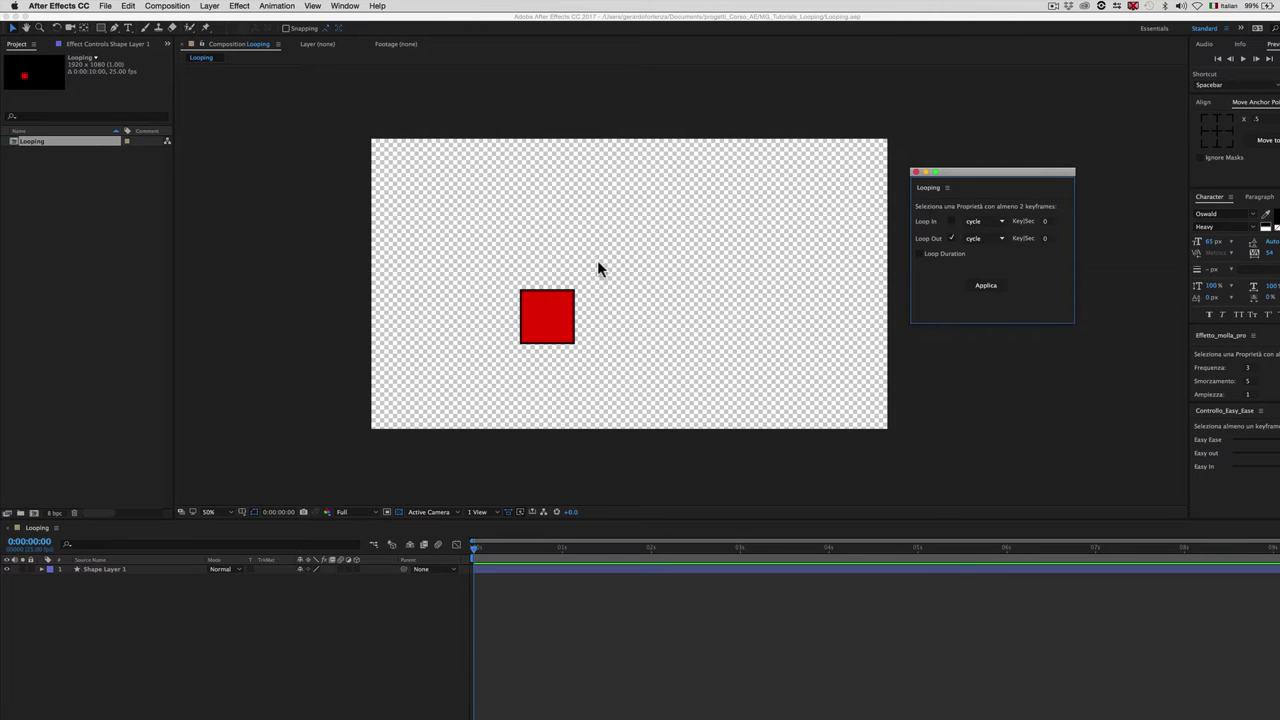
Set two Position keyframes on Shape Layer 1 that slide the red square to the right.
{"action": "left_click", "coordinate": [127, 571]}
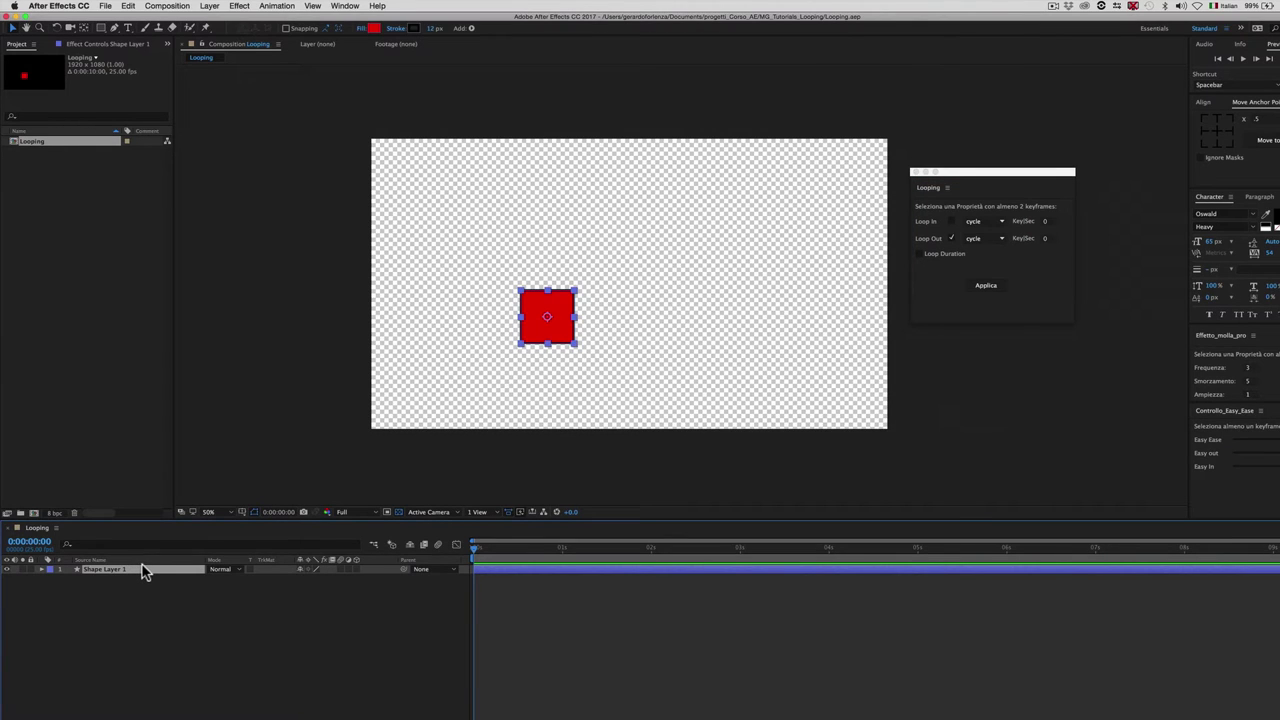
{"action": "key", "text": "p"}
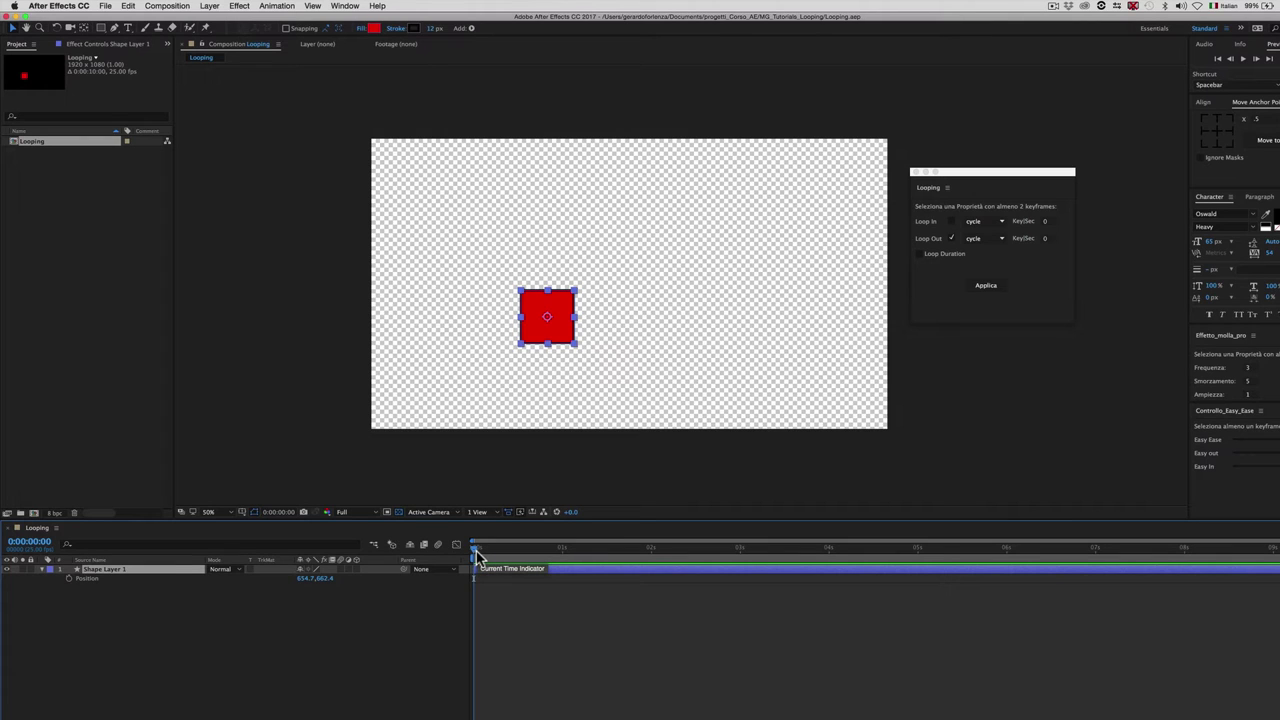
{"action": "left_click_drag", "start_coordinate": [476, 555], "coordinate": [652, 553]}
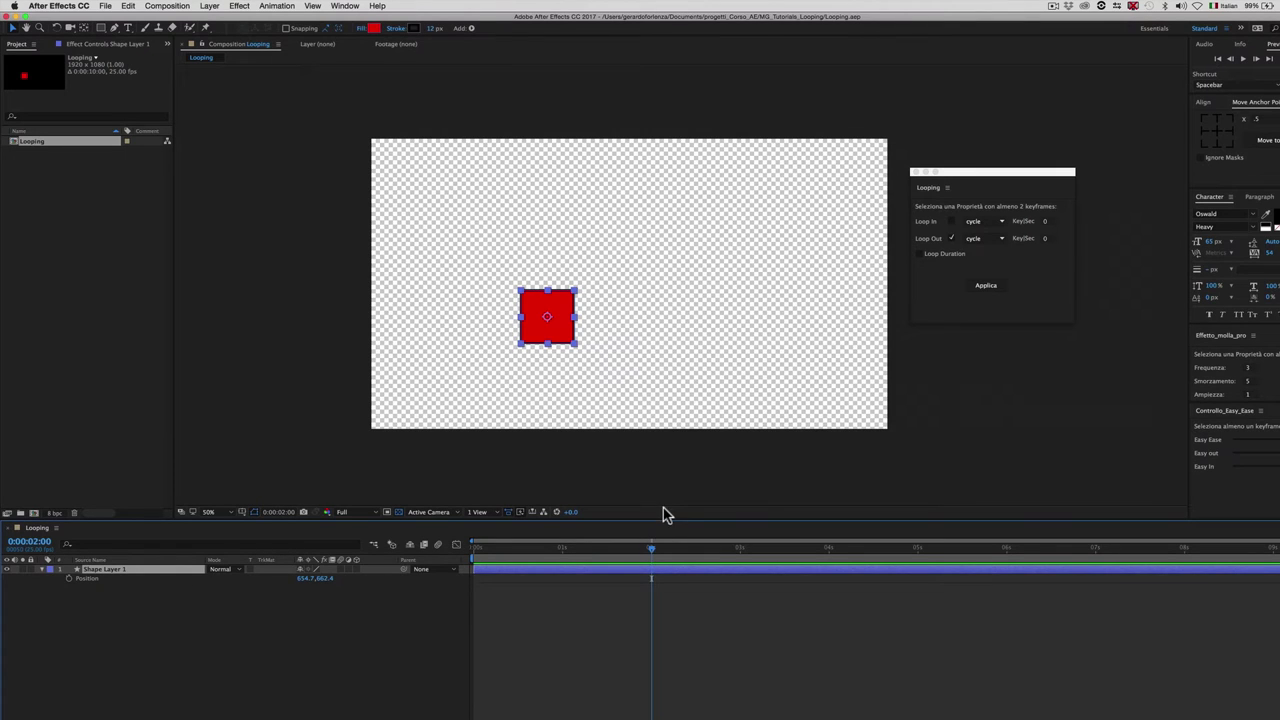
{"action": "mouse_move", "coordinate": [554, 332]}
{"action": "left_mouse_down"}
{"action": "mouse_move", "coordinate": [542, 326]}
{"action": "mouse_move", "coordinate": [542, 341]}
{"action": "left_mouse_up"}
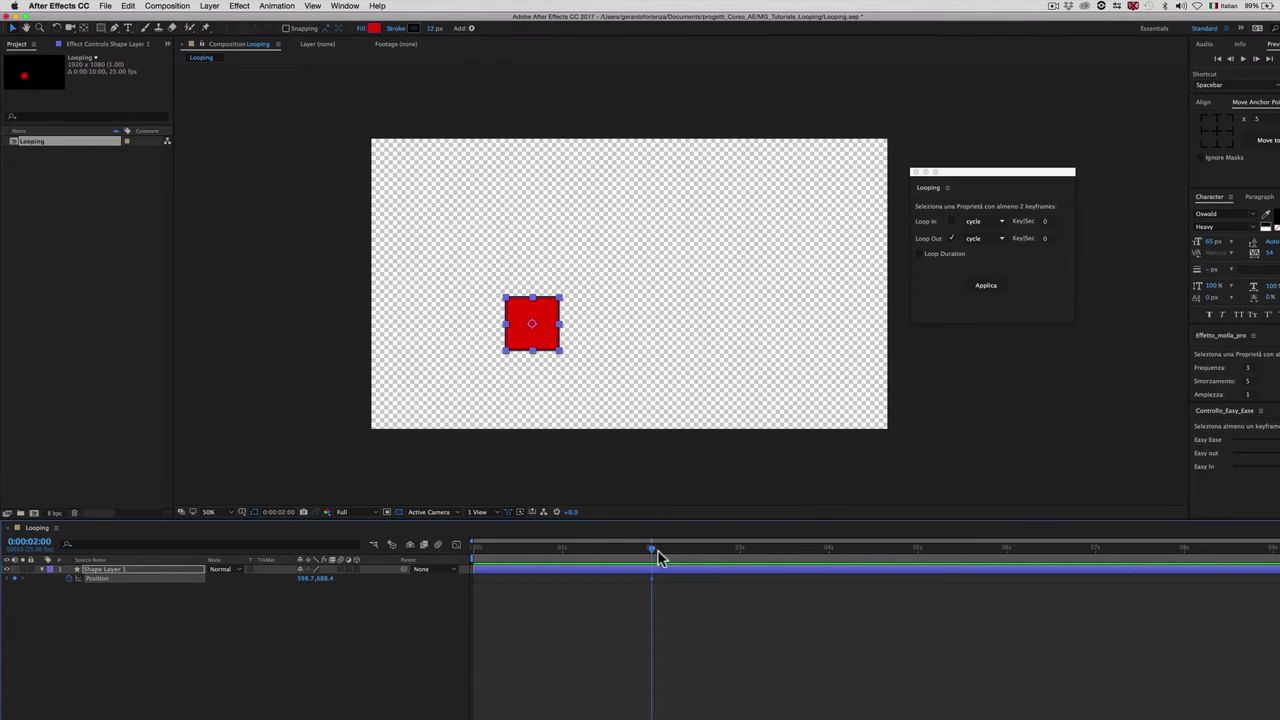
{"action": "left_click_drag", "start_coordinate": [652, 553], "coordinate": [699, 558]}
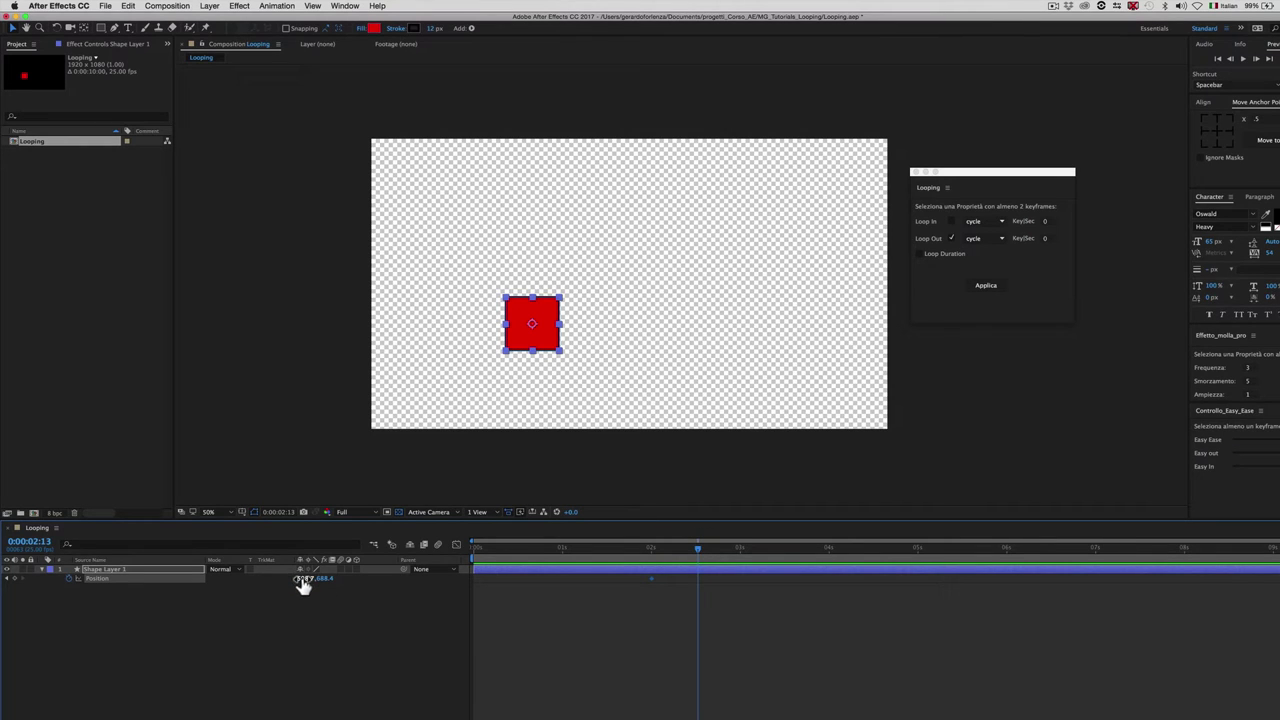
{"action": "left_click_drag", "start_coordinate": [303, 580], "coordinate": [512, 548]}
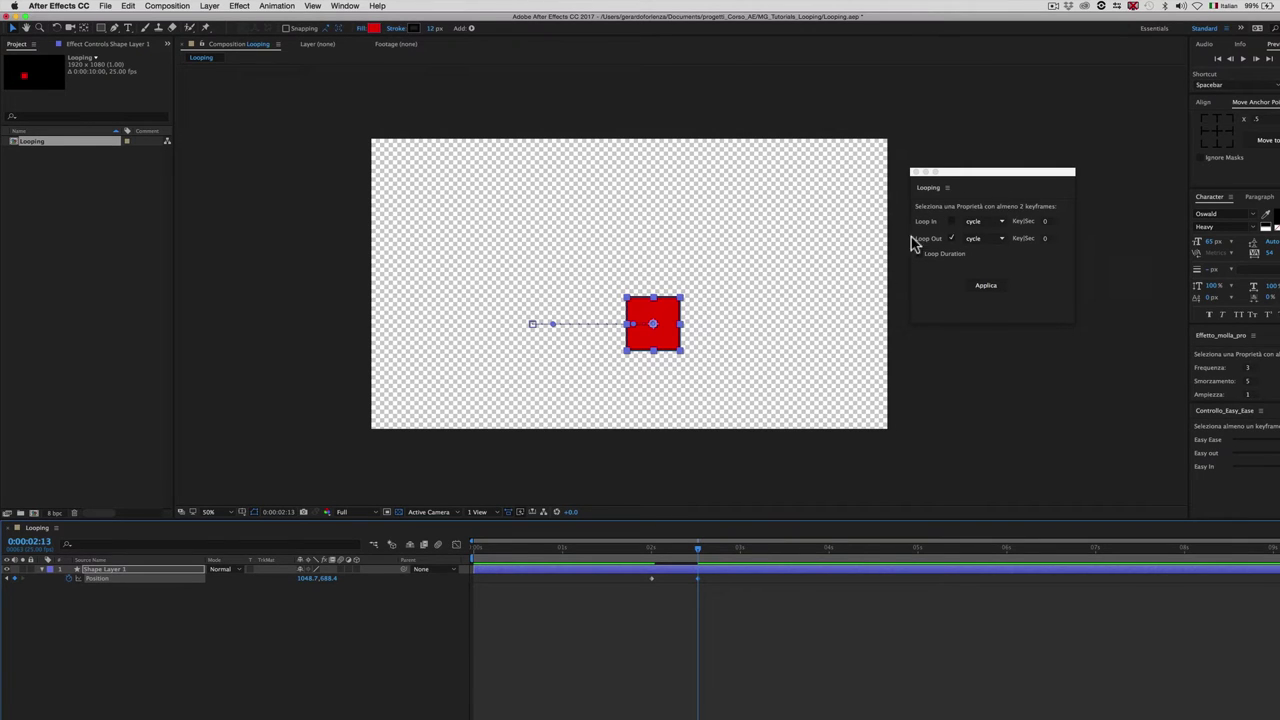
Apply a cycle Loop Out expression to the Position keyframes and scrub to preview.
{"action": "left_click", "coordinate": [104, 582]}
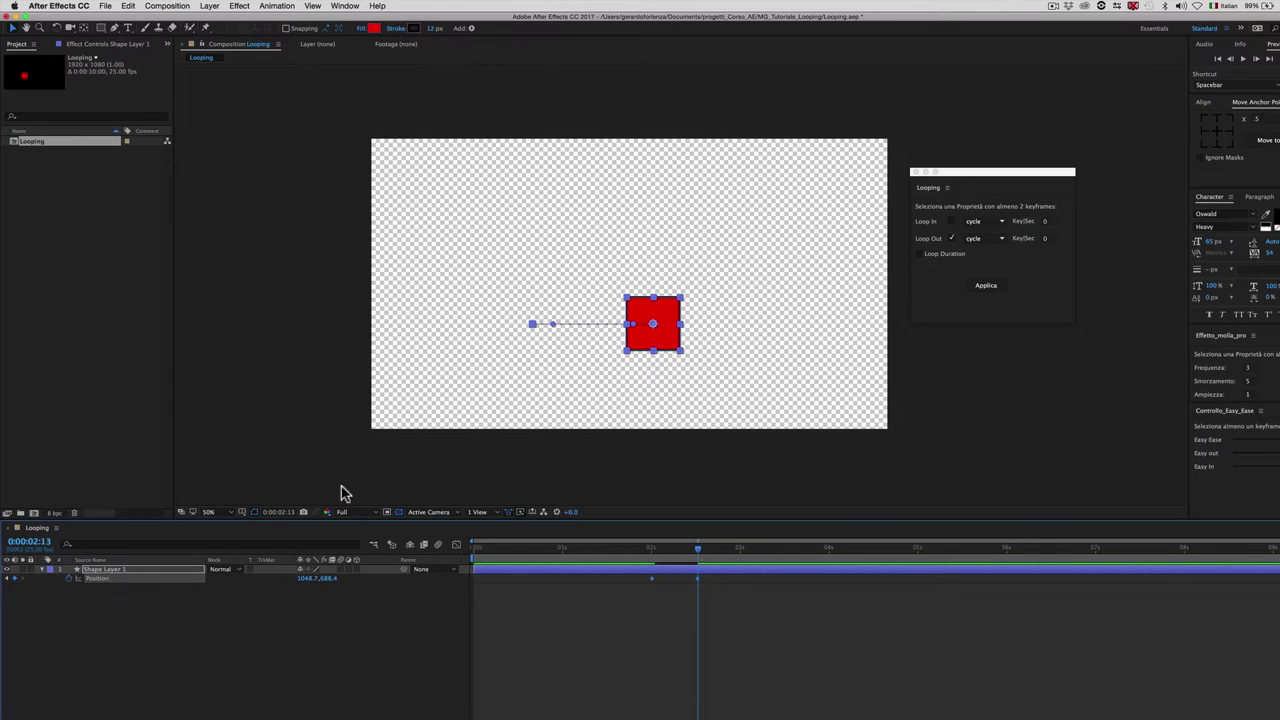
{"action": "left_click", "coordinate": [988, 290]}
{"action": "mouse_move", "coordinate": [700, 563]}
{"action": "left_mouse_down"}
{"action": "mouse_move", "coordinate": [483, 567]}
{"action": "mouse_move", "coordinate": [985, 553]}
{"action": "left_mouse_up"}
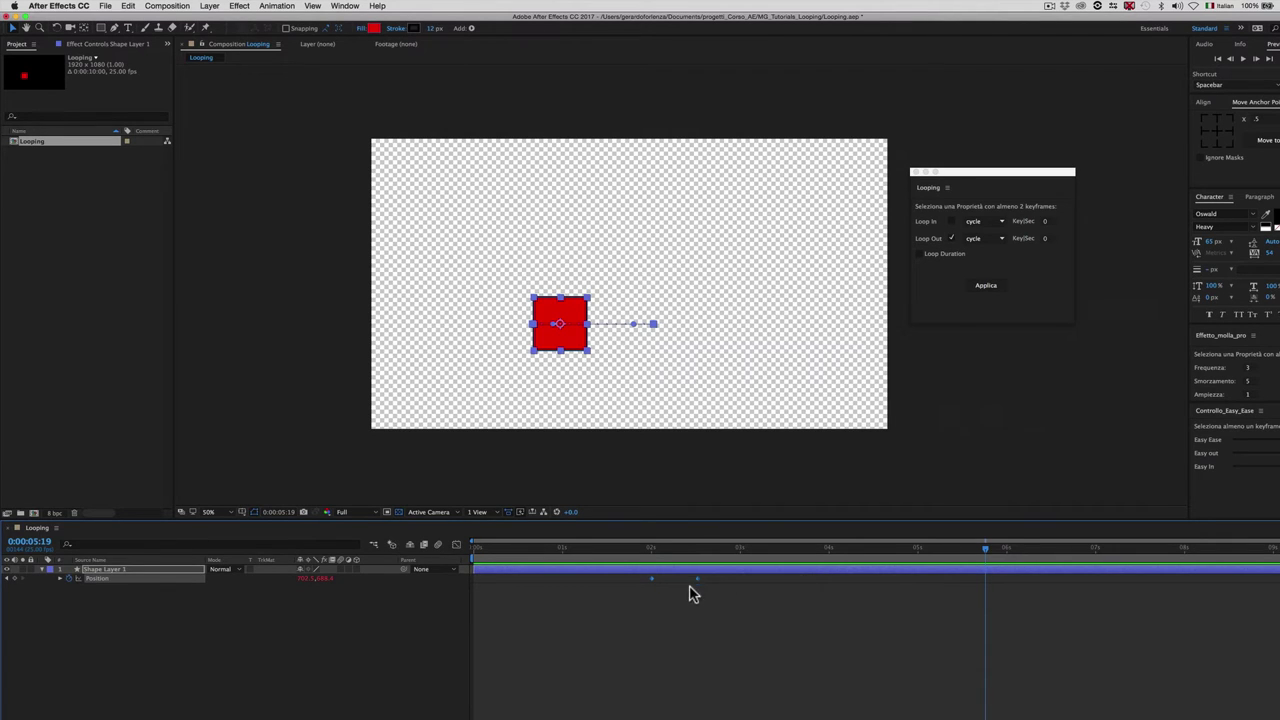
Enable both Loop In and Loop Out in cycle mode, apply, and scrub to preview the looping.
{"action": "left_click", "coordinate": [950, 221]}
{"action": "left_click", "coordinate": [952, 224]}
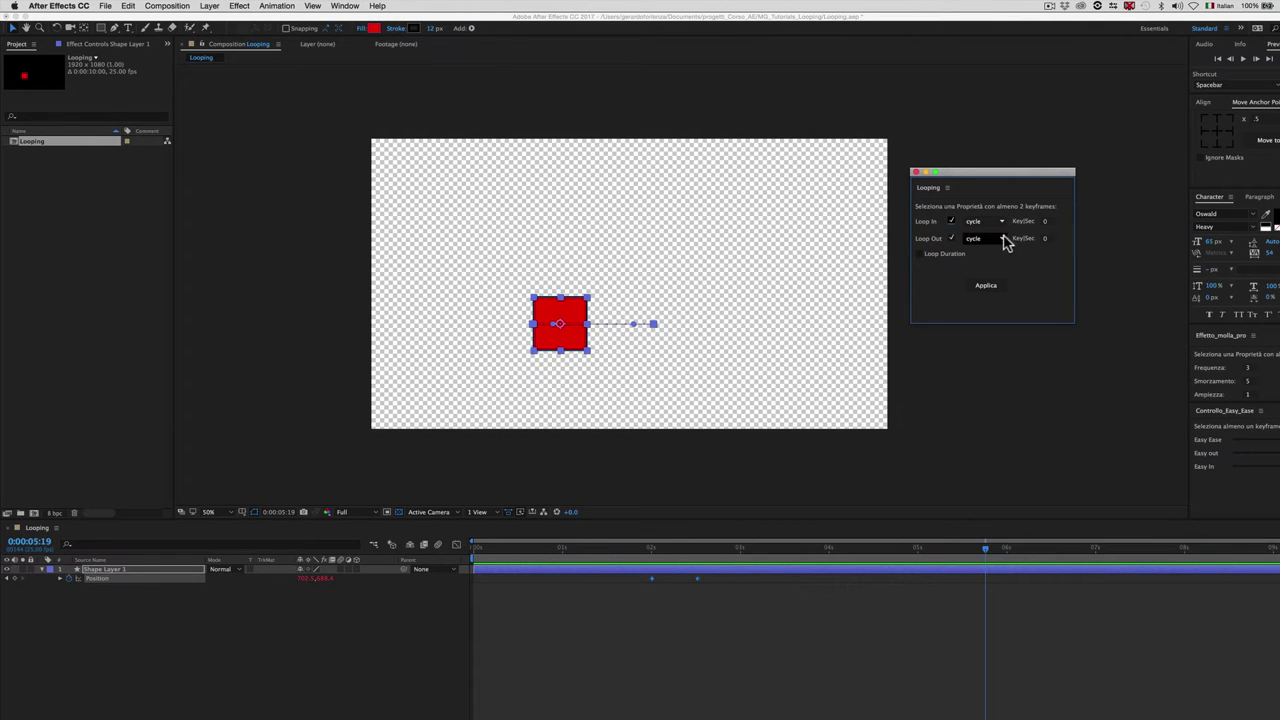
{"action": "left_click", "coordinate": [985, 288]}
{"action": "left_click_drag", "start_coordinate": [986, 550], "coordinate": [612, 553]}
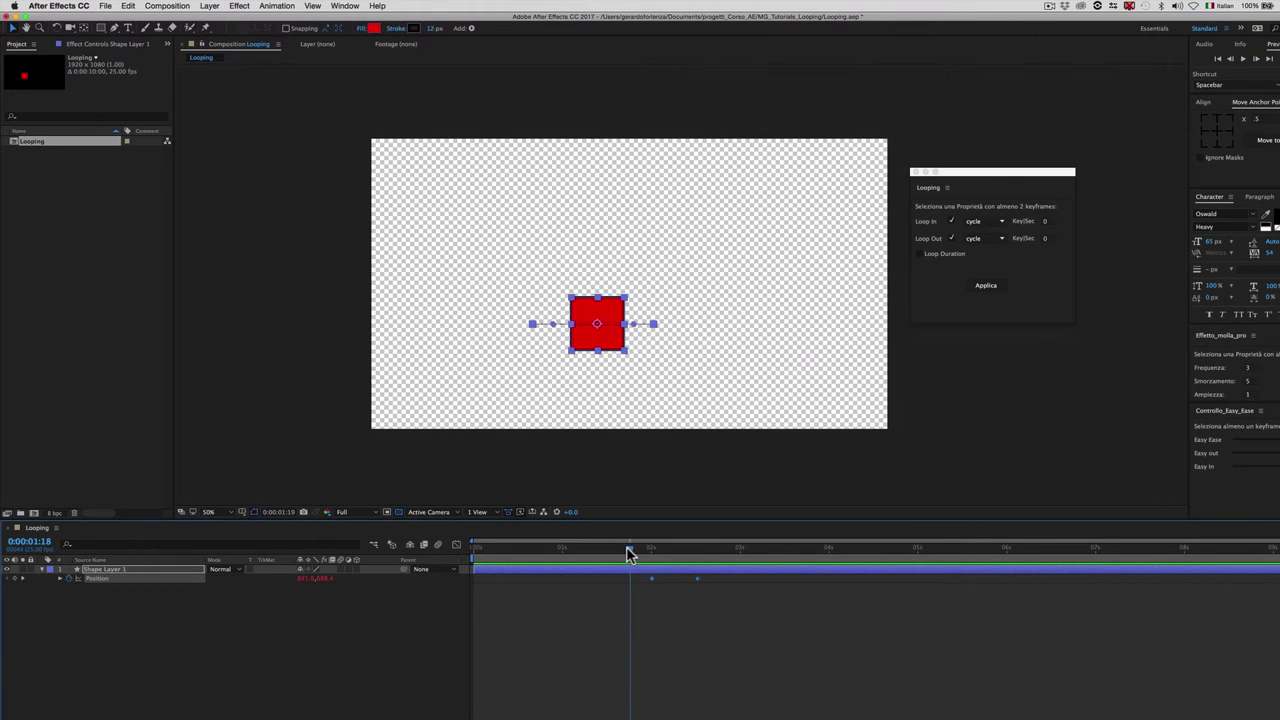
{"action": "mouse_move", "coordinate": [612, 553]}
{"action": "left_mouse_down"}
{"action": "mouse_move", "coordinate": [510, 545]}
{"action": "mouse_move", "coordinate": [651, 557]}
{"action": "left_mouse_up"}
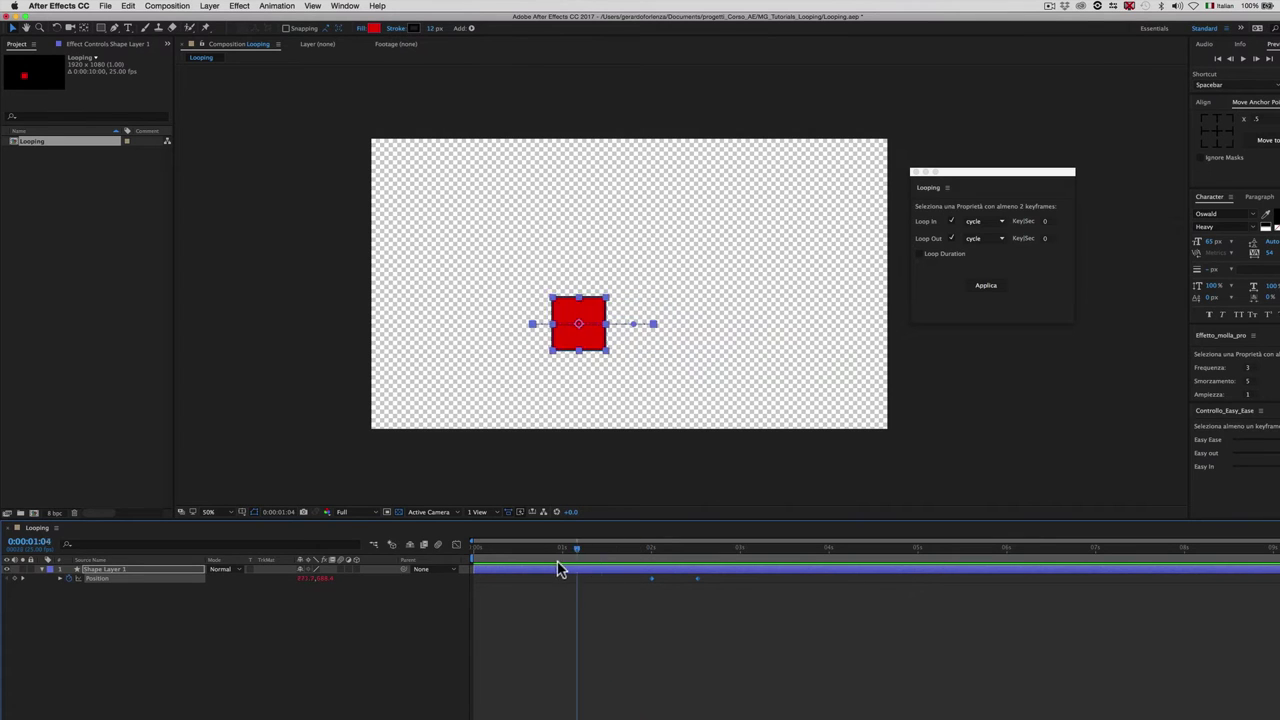
{"action": "mouse_move", "coordinate": [650, 557]}
{"action": "left_mouse_down"}
{"action": "mouse_move", "coordinate": [607, 557]}
{"action": "mouse_move", "coordinate": [903, 552]}
{"action": "left_mouse_up"}
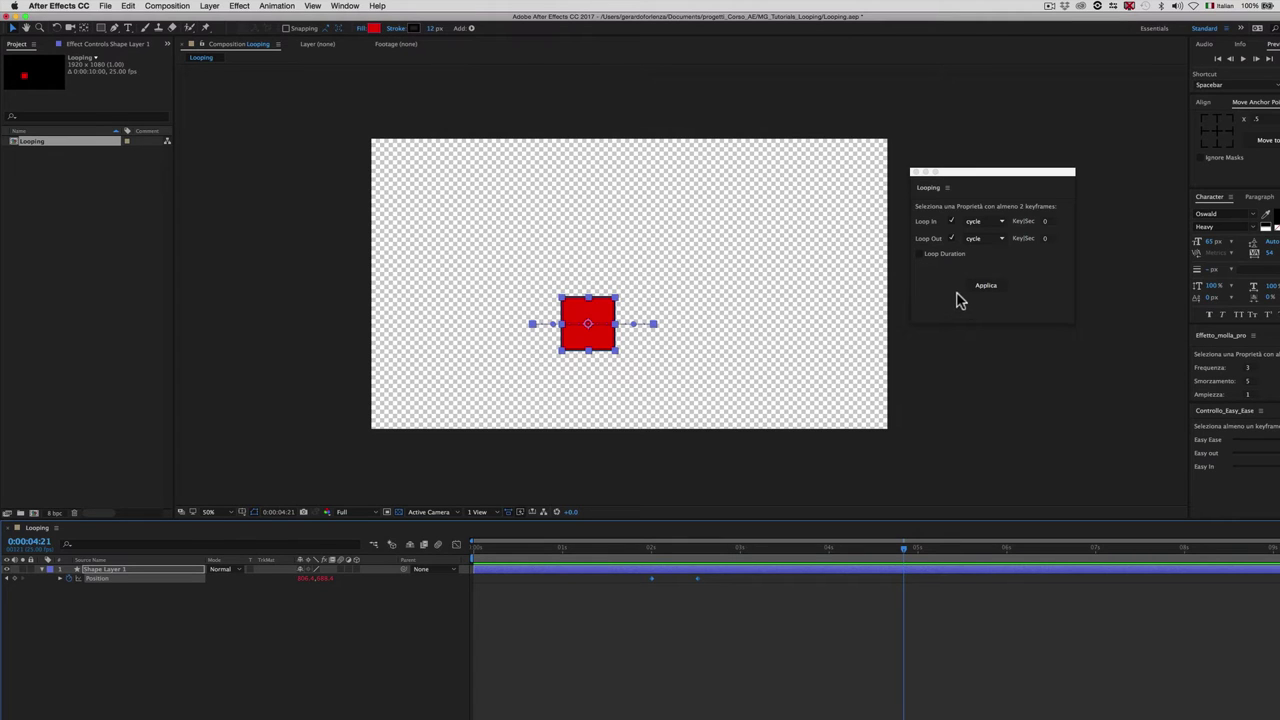
{"action": "left_click", "coordinate": [997, 241]}
{"action": "left_click", "coordinate": [1002, 242]}
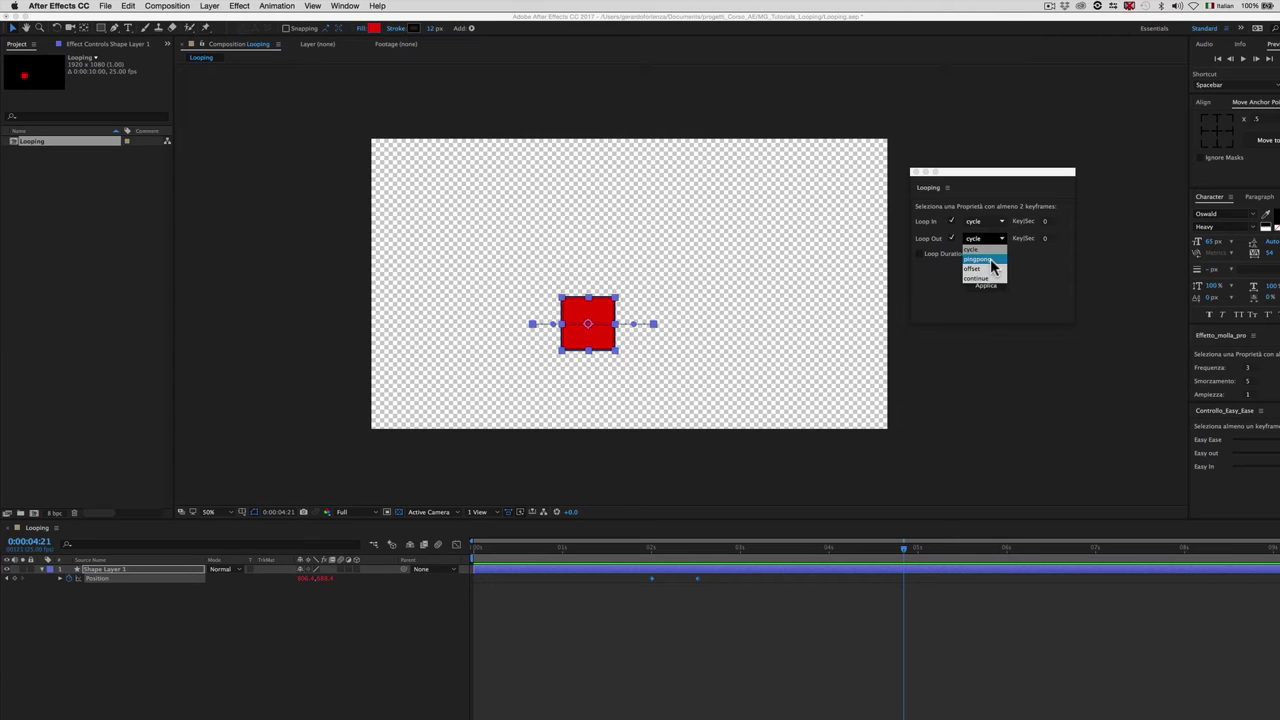
Set Loop Out to pingpong with Loop In off, apply, and scrub to preview.
{"action": "left_click", "coordinate": [988, 261]}
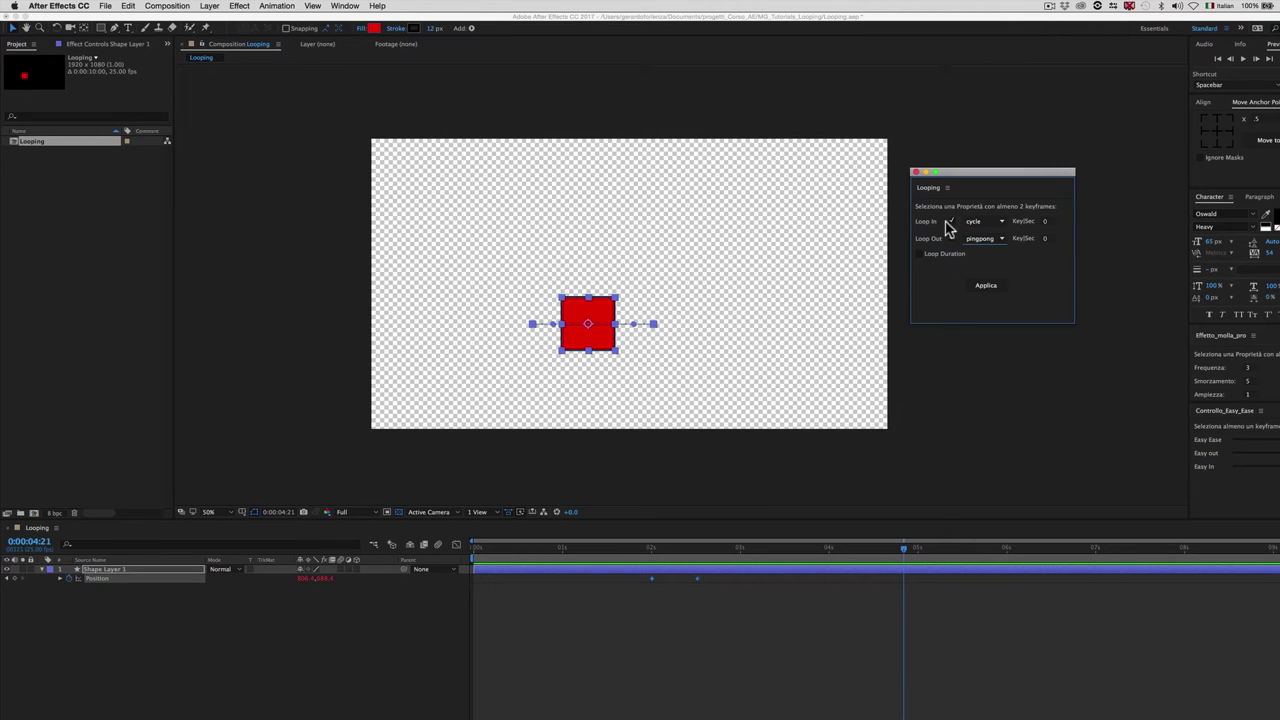
{"action": "left_click", "coordinate": [951, 221]}
{"action": "left_click", "coordinate": [988, 290]}
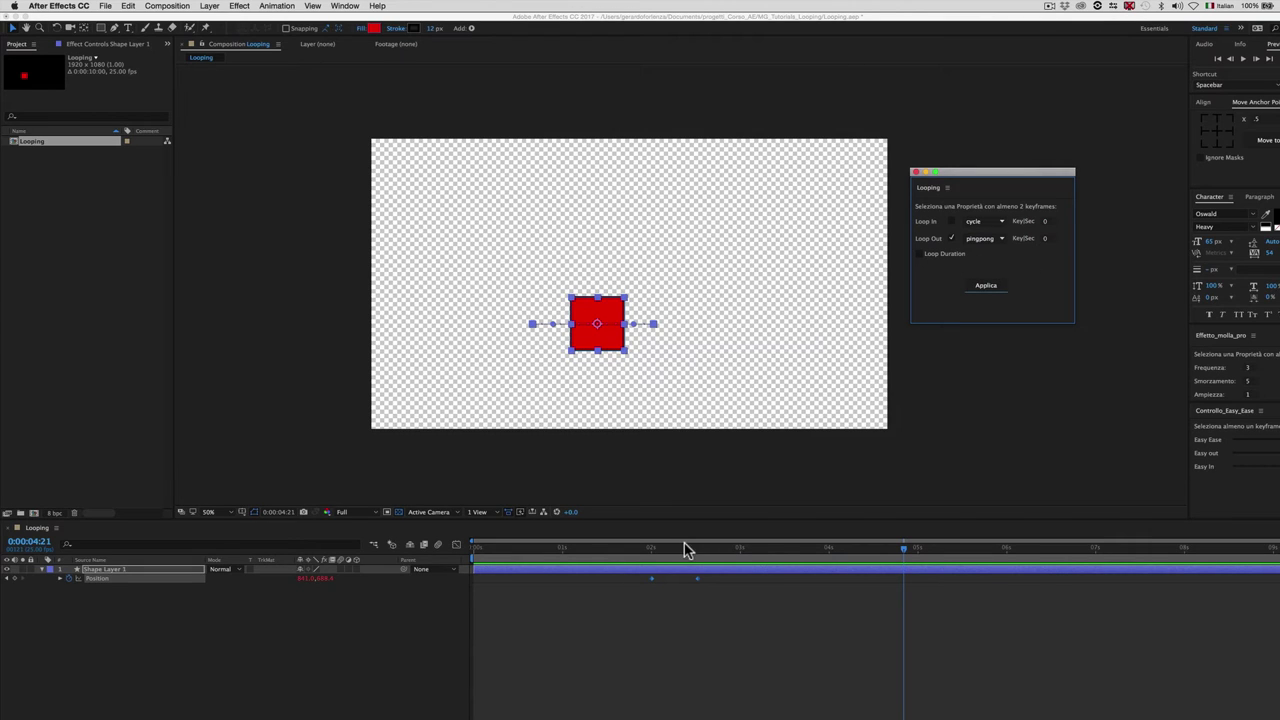
{"action": "mouse_move", "coordinate": [658, 555]}
{"action": "left_mouse_down"}
{"action": "mouse_move", "coordinate": [966, 551]}
{"action": "mouse_move", "coordinate": [702, 540]}
{"action": "left_mouse_up"}
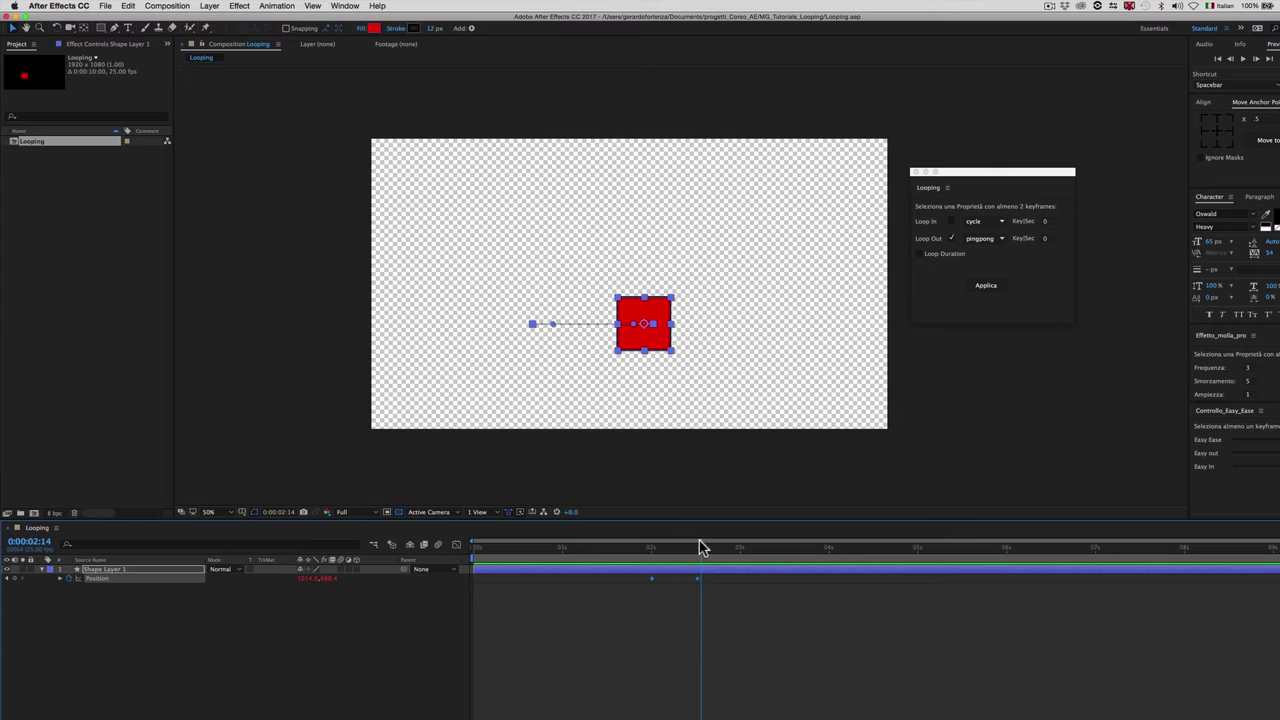
Add a third Position keyframe lifting the square, and make the path vertex a sharp corner.
{"action": "left_click_drag", "start_coordinate": [700, 547], "coordinate": [720, 552]}
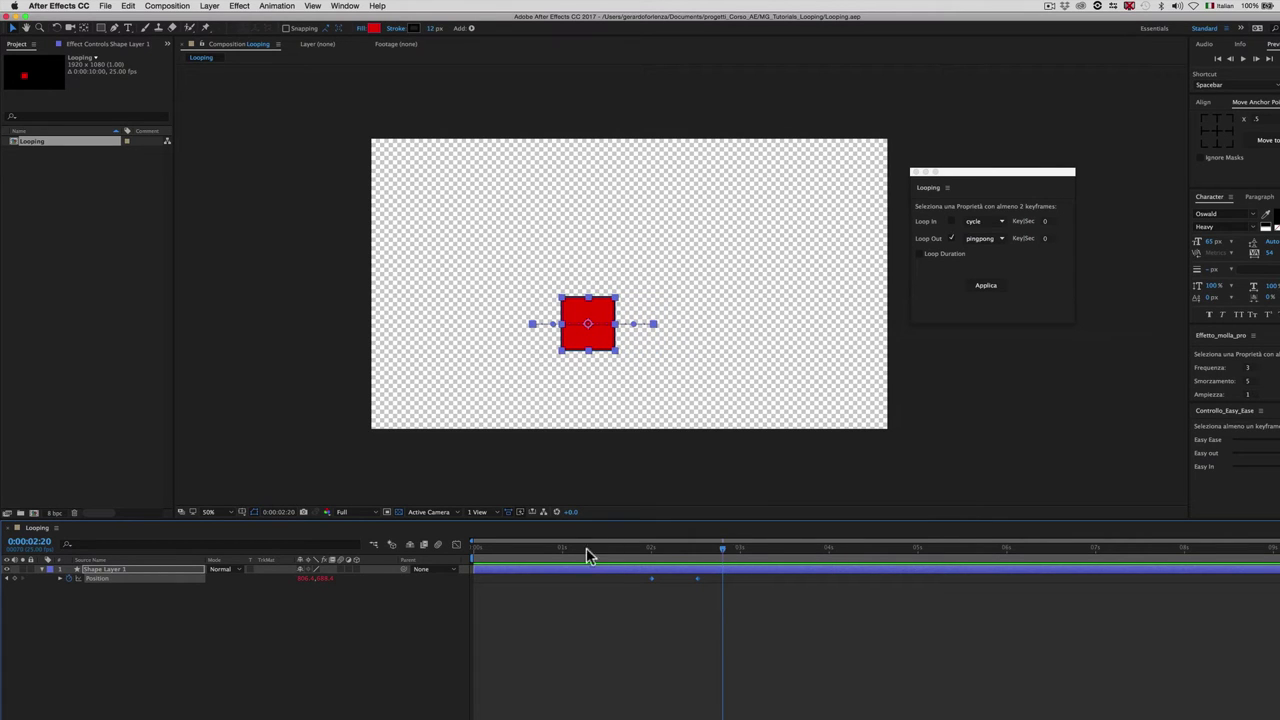
{"action": "mouse_move", "coordinate": [305, 579]}
{"action": "left_mouse_down"}
{"action": "mouse_move", "coordinate": [360, 579]}
{"action": "mouse_move", "coordinate": [157, 578]}
{"action": "left_mouse_up"}
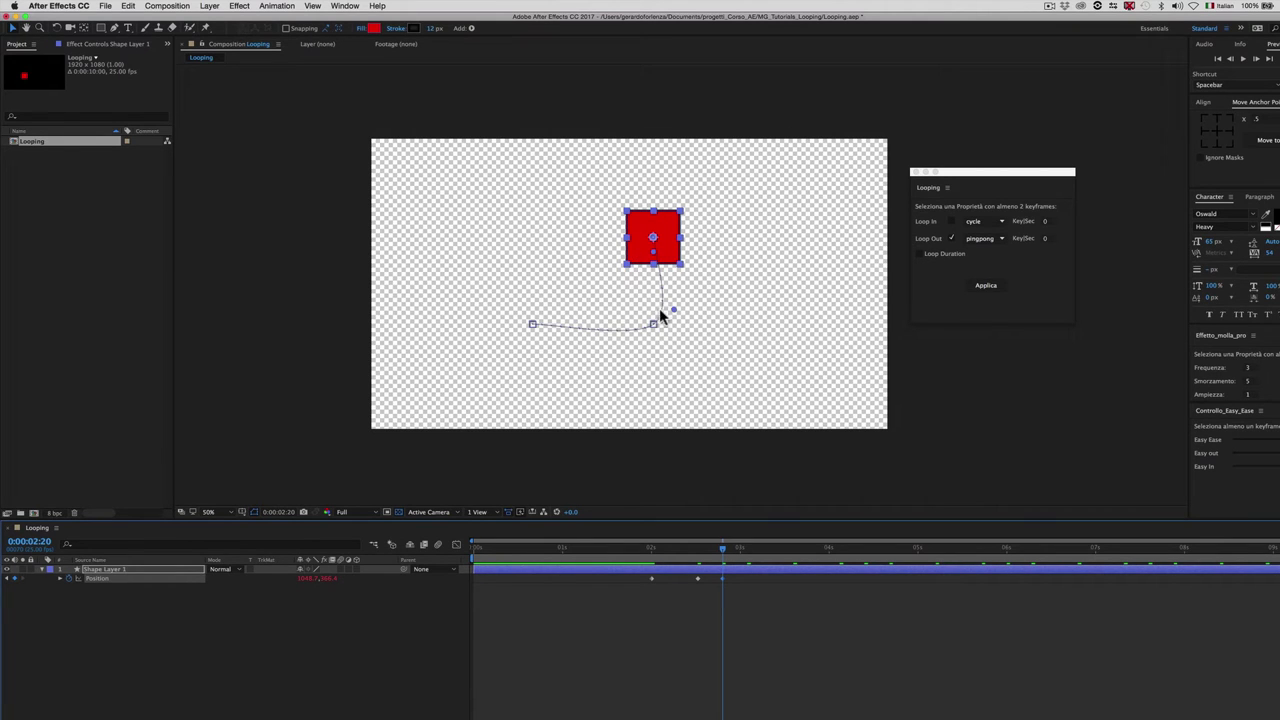
{"action": "left_click", "coordinate": [114, 28]}
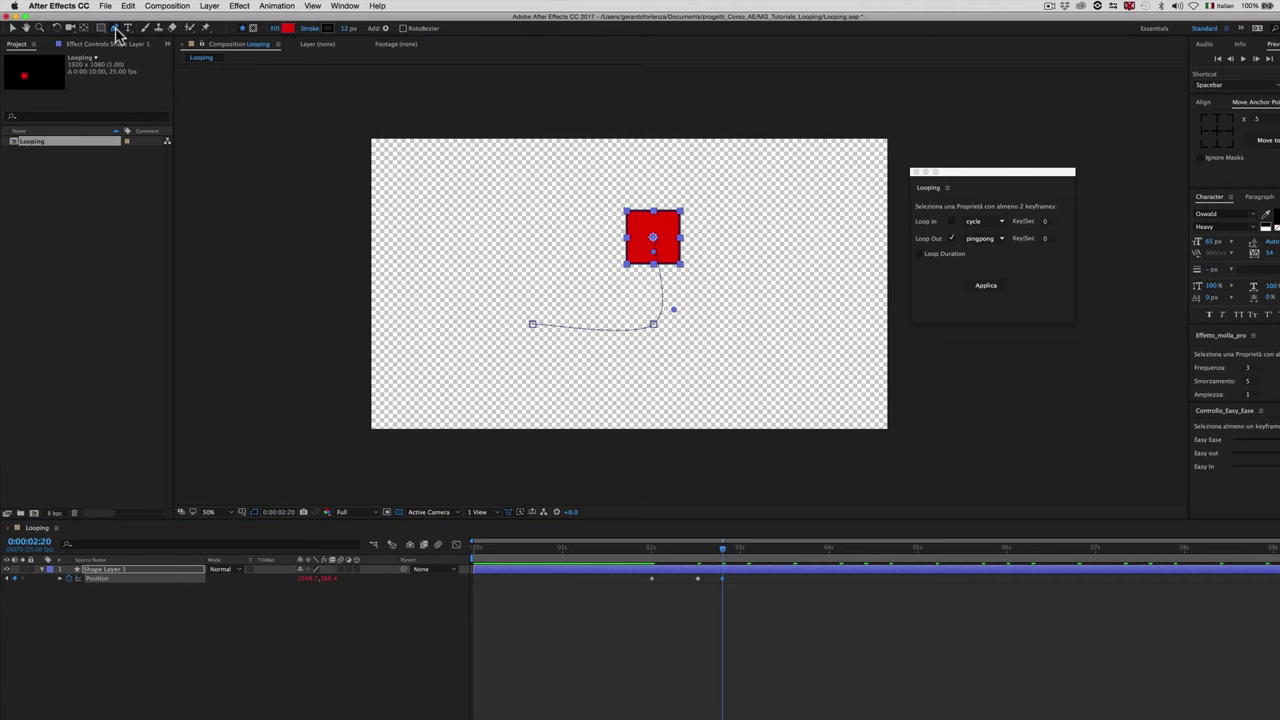
{"action": "left_click", "coordinate": [654, 326]}
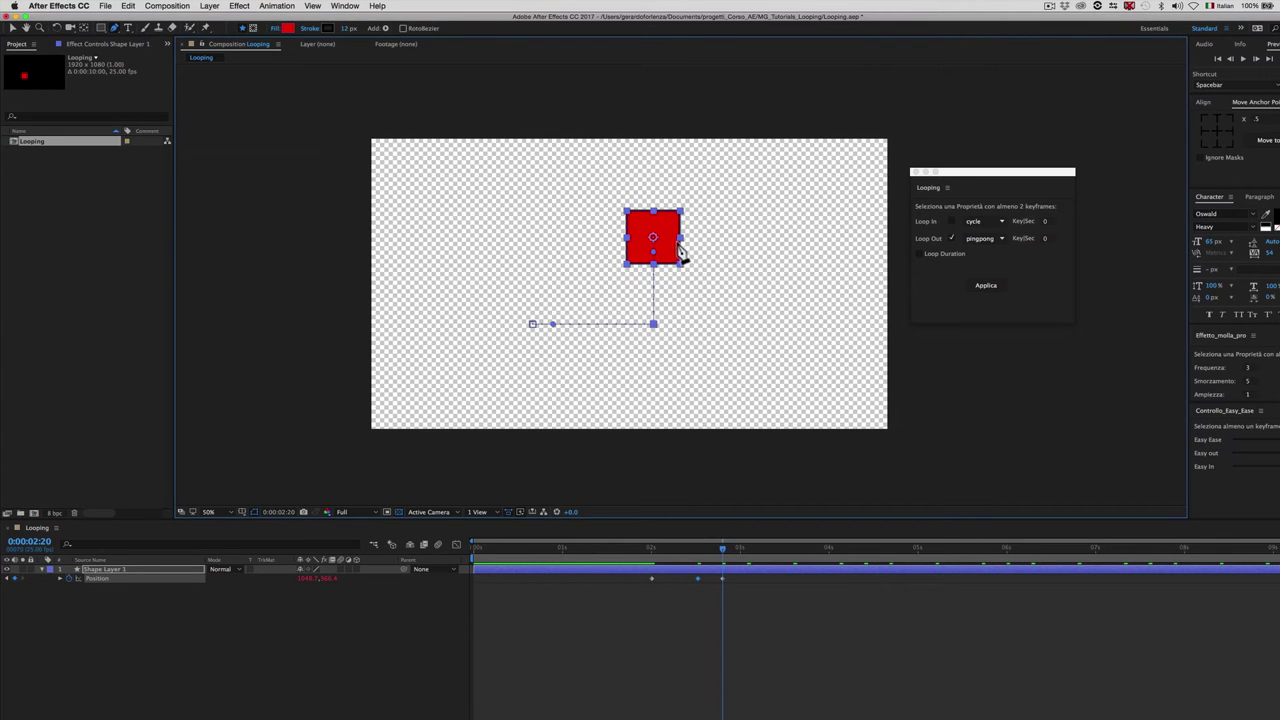
{"action": "key", "text": "v"}
{"action": "left_click", "coordinate": [726, 549]}
{"action": "mouse_move", "coordinate": [726, 549]}
{"action": "left_mouse_down"}
{"action": "mouse_move", "coordinate": [916, 535]}
{"action": "mouse_move", "coordinate": [1082, 547]}
{"action": "left_mouse_up"}
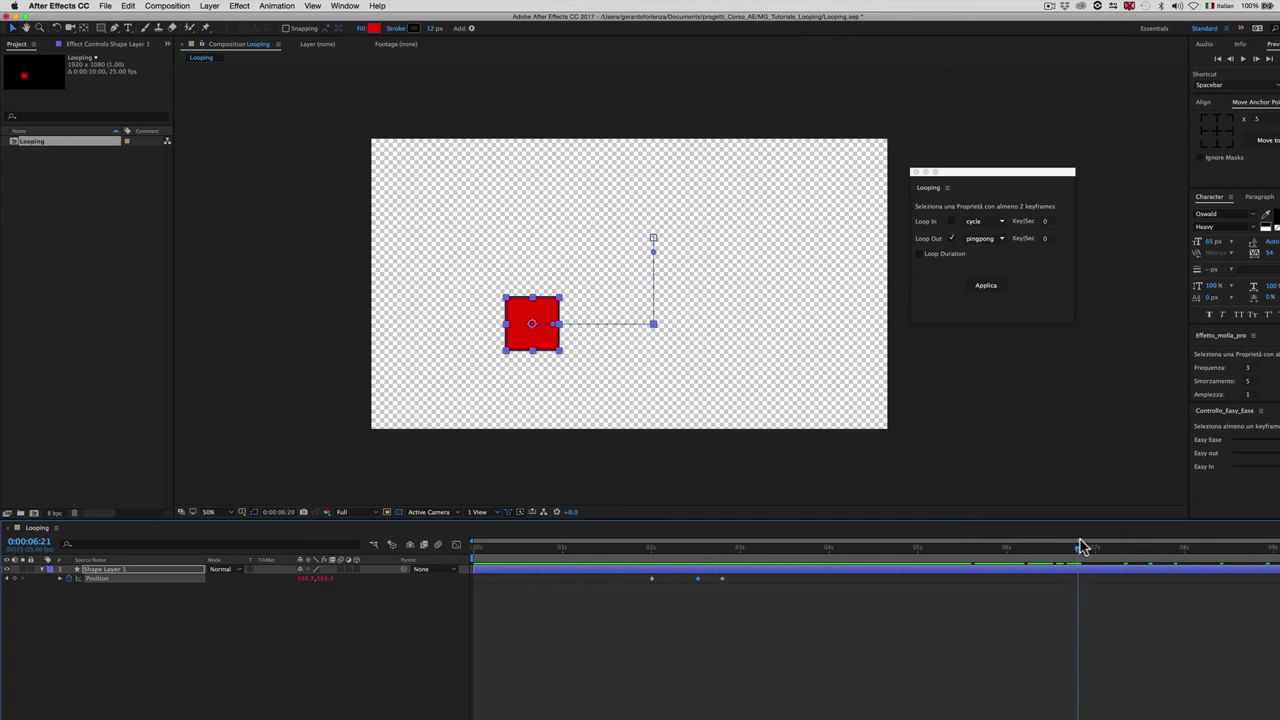
Switch Loop Out back to cycle, apply it, and scrub to preview the repeating motion.
{"action": "left_click_drag", "start_coordinate": [1082, 547], "coordinate": [843, 548]}
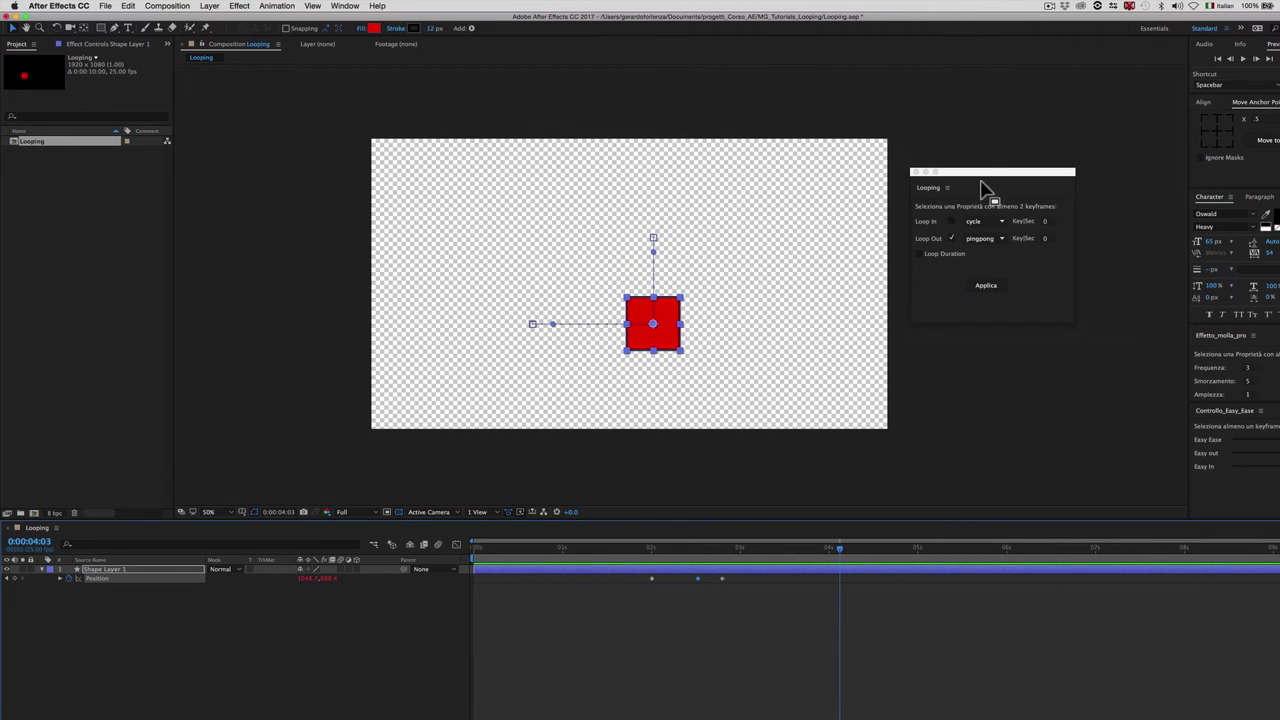
{"action": "left_click", "coordinate": [983, 240]}
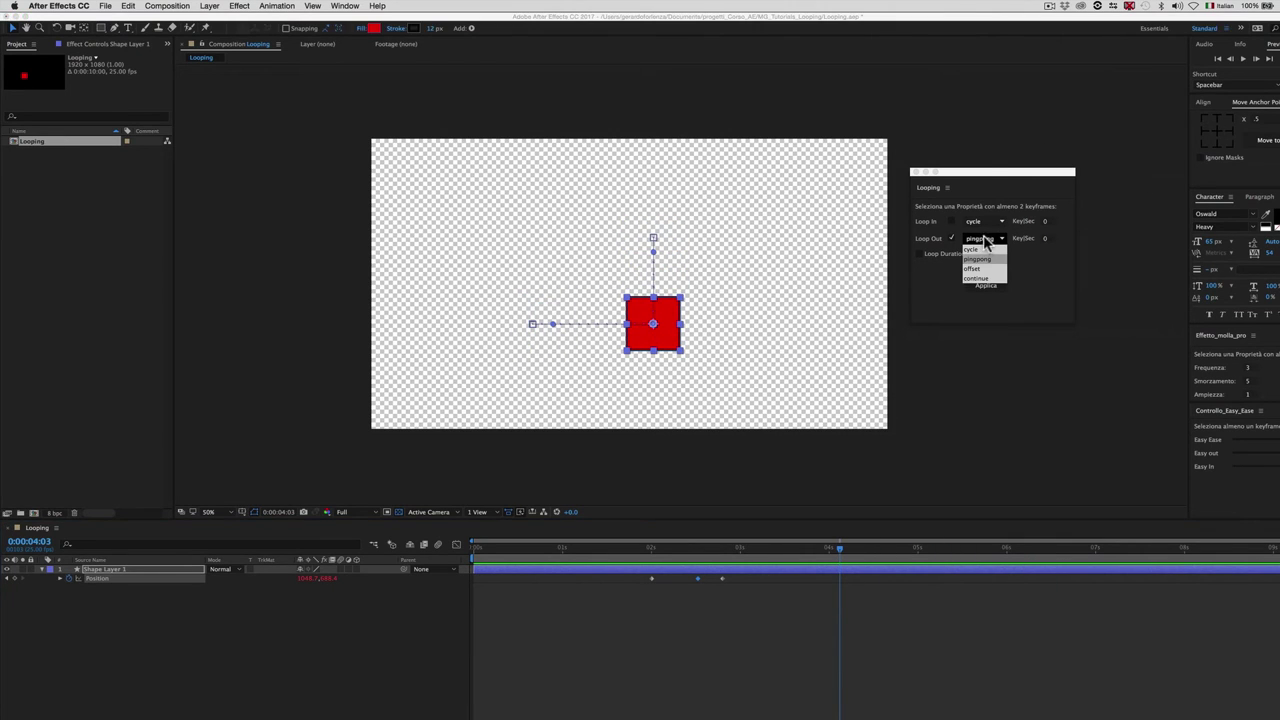
{"action": "left_click", "coordinate": [979, 250]}
{"action": "left_click", "coordinate": [984, 287]}
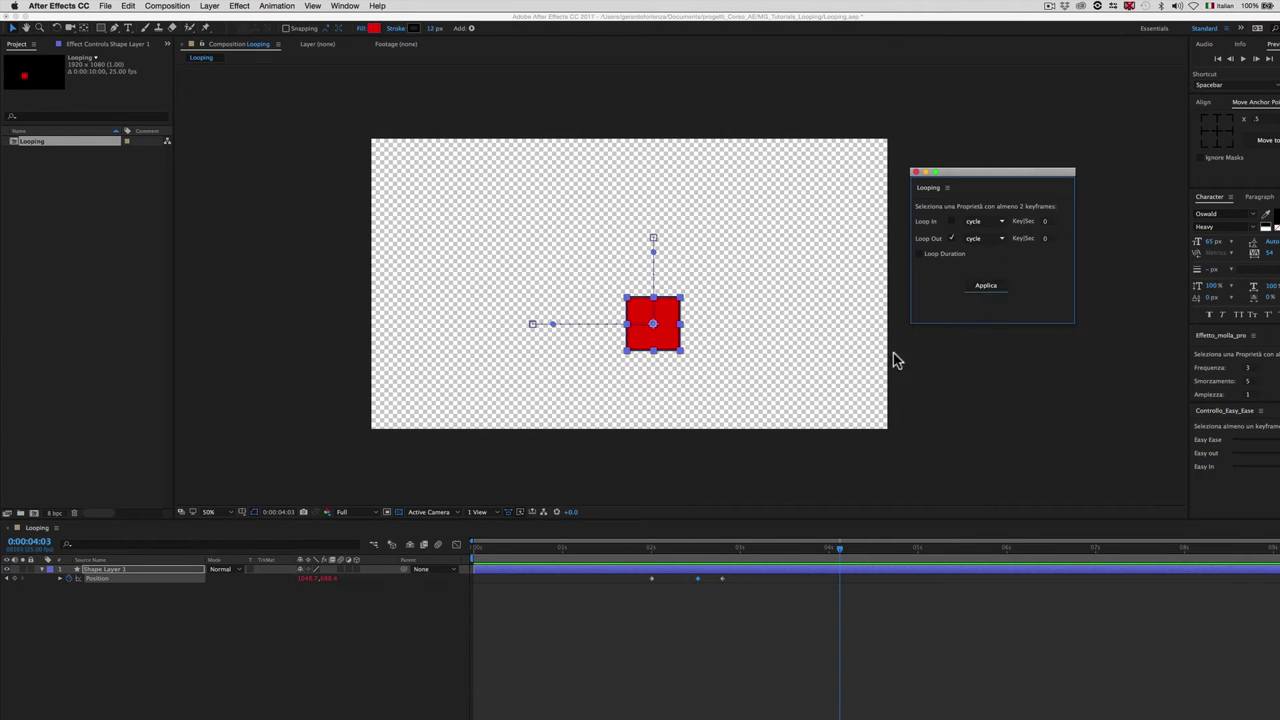
{"action": "left_click", "coordinate": [669, 550]}
{"action": "mouse_move", "coordinate": [670, 552]}
{"action": "left_mouse_down"}
{"action": "mouse_move", "coordinate": [1007, 556]}
{"action": "mouse_move", "coordinate": [787, 553]}
{"action": "left_mouse_up"}
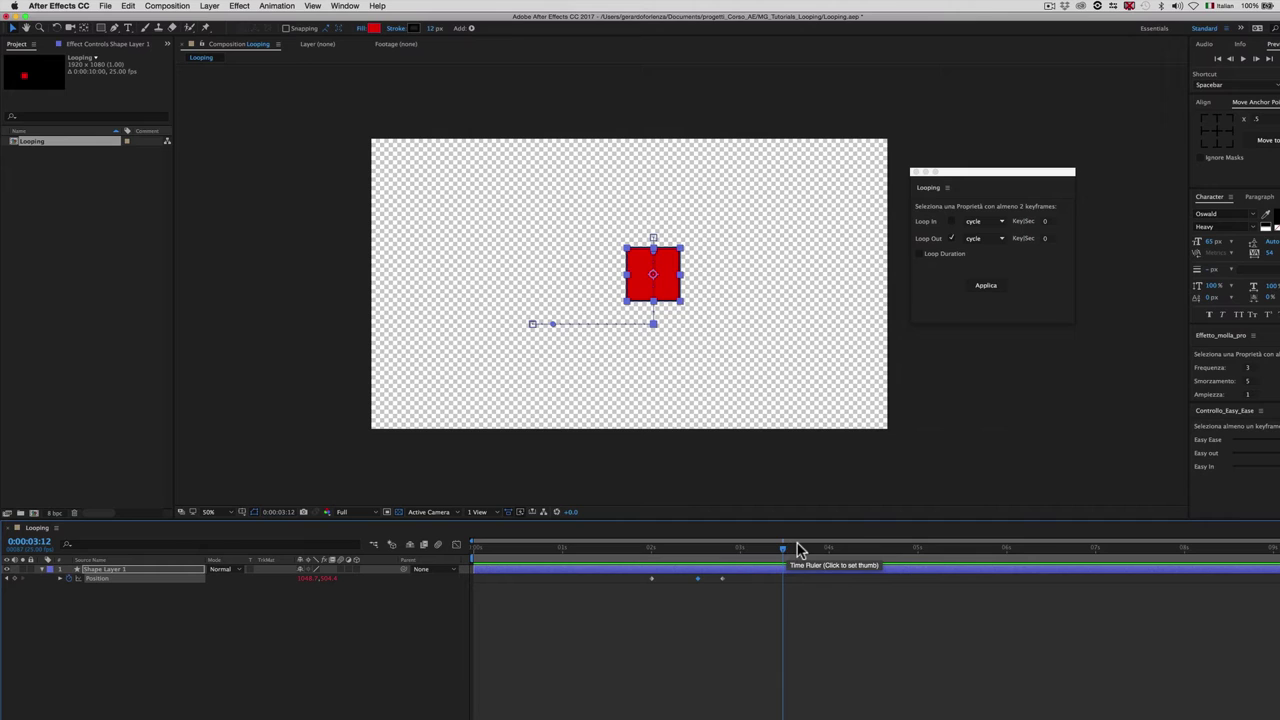
{"action": "left_click", "coordinate": [1000, 240]}
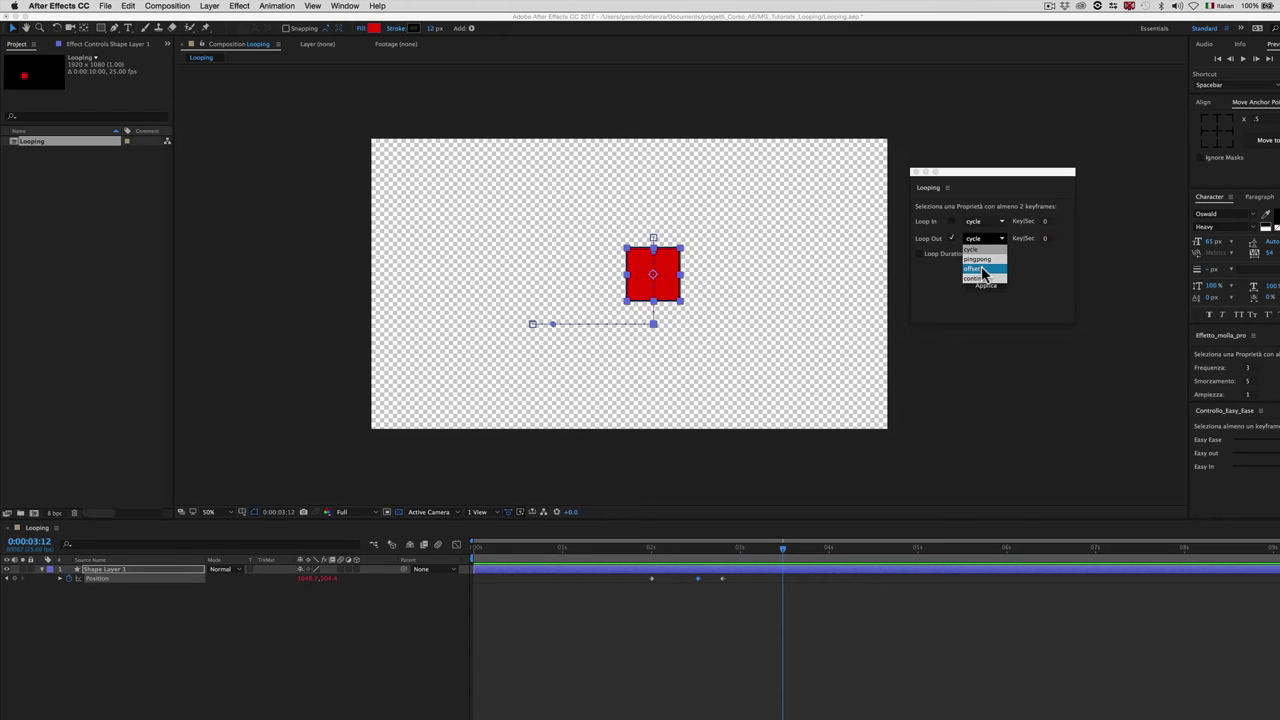
Apply offset Loop Out mode and scrub to watch the square drift further up and right.
{"action": "left_click", "coordinate": [984, 270]}
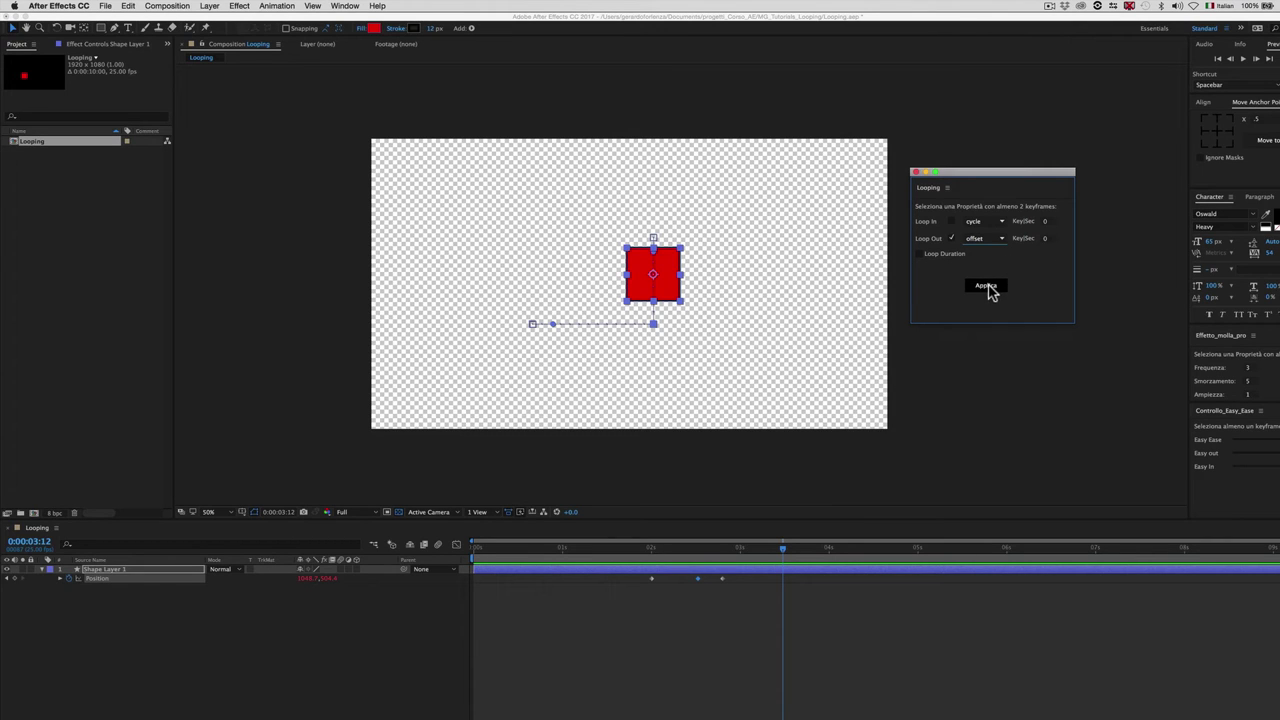
{"action": "left_click", "coordinate": [986, 287]}
{"action": "left_click_drag", "start_coordinate": [648, 551], "coordinate": [886, 577]}
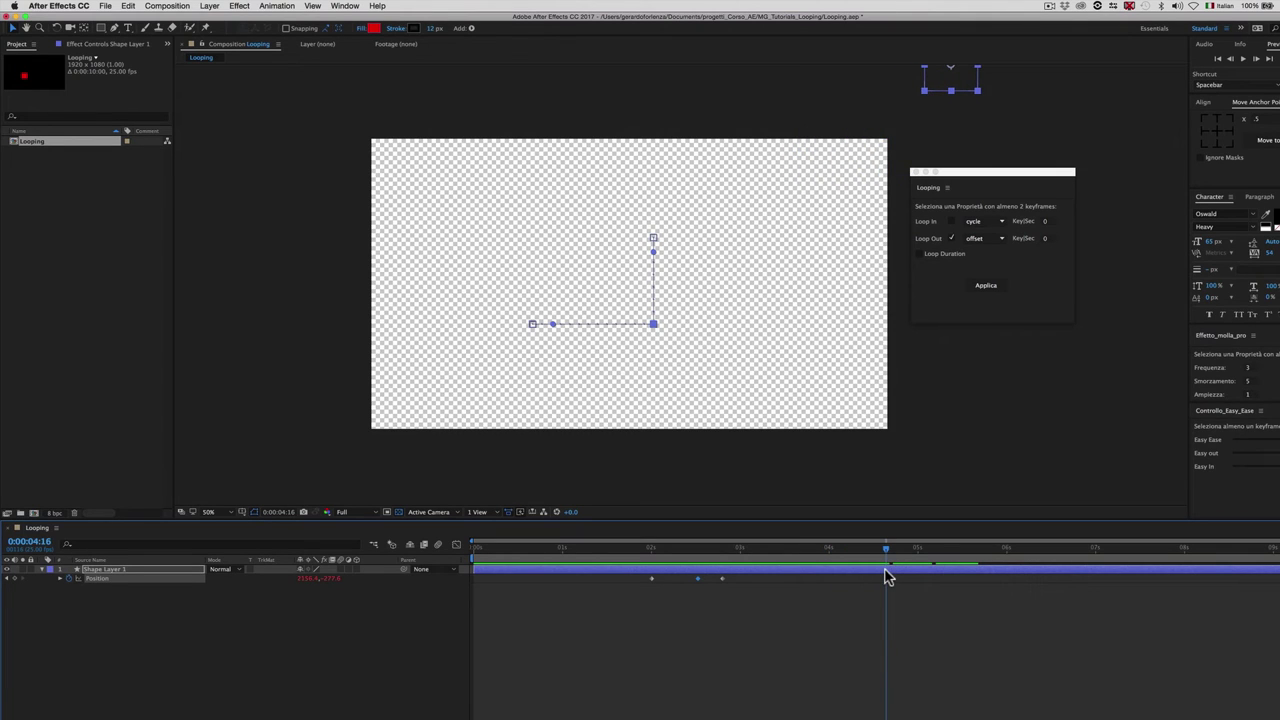
{"action": "left_click_drag", "start_coordinate": [886, 577], "coordinate": [652, 560]}
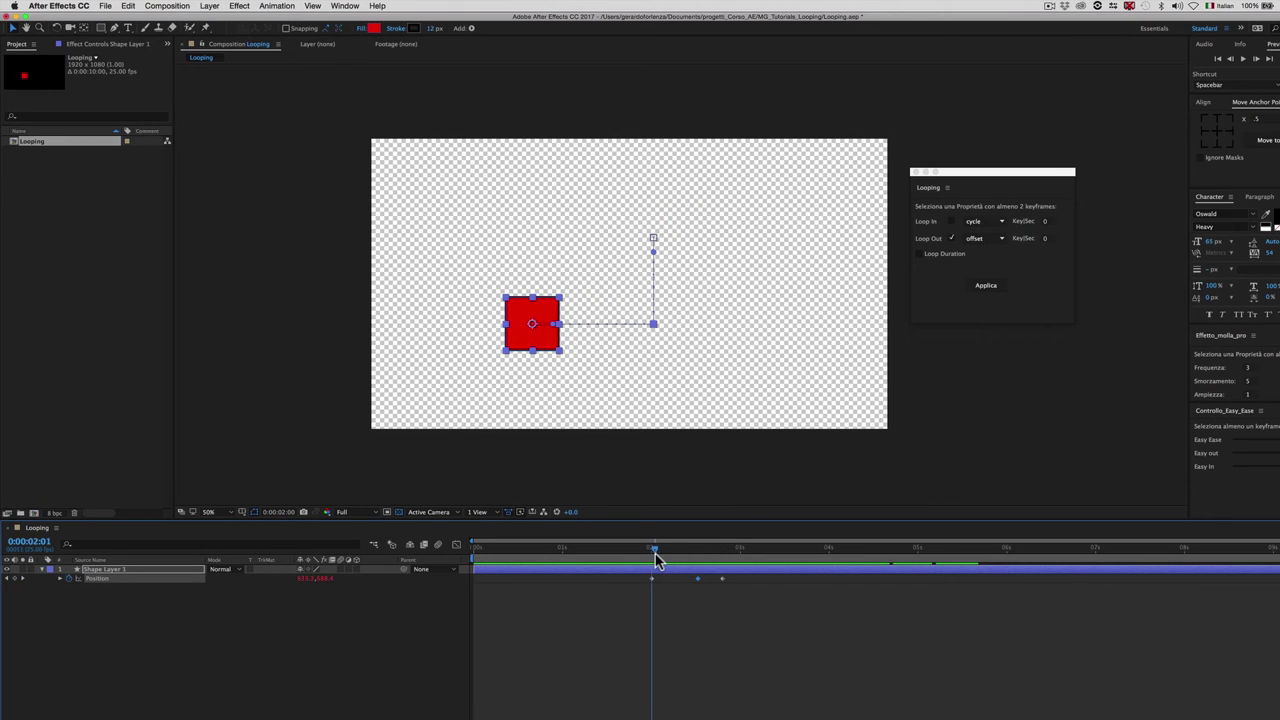
{"action": "left_click_drag", "start_coordinate": [656, 558], "coordinate": [676, 556]}
Set Loop Out to continue and scrub forward to see the square exit the frame.
{"action": "left_click", "coordinate": [1000, 240]}
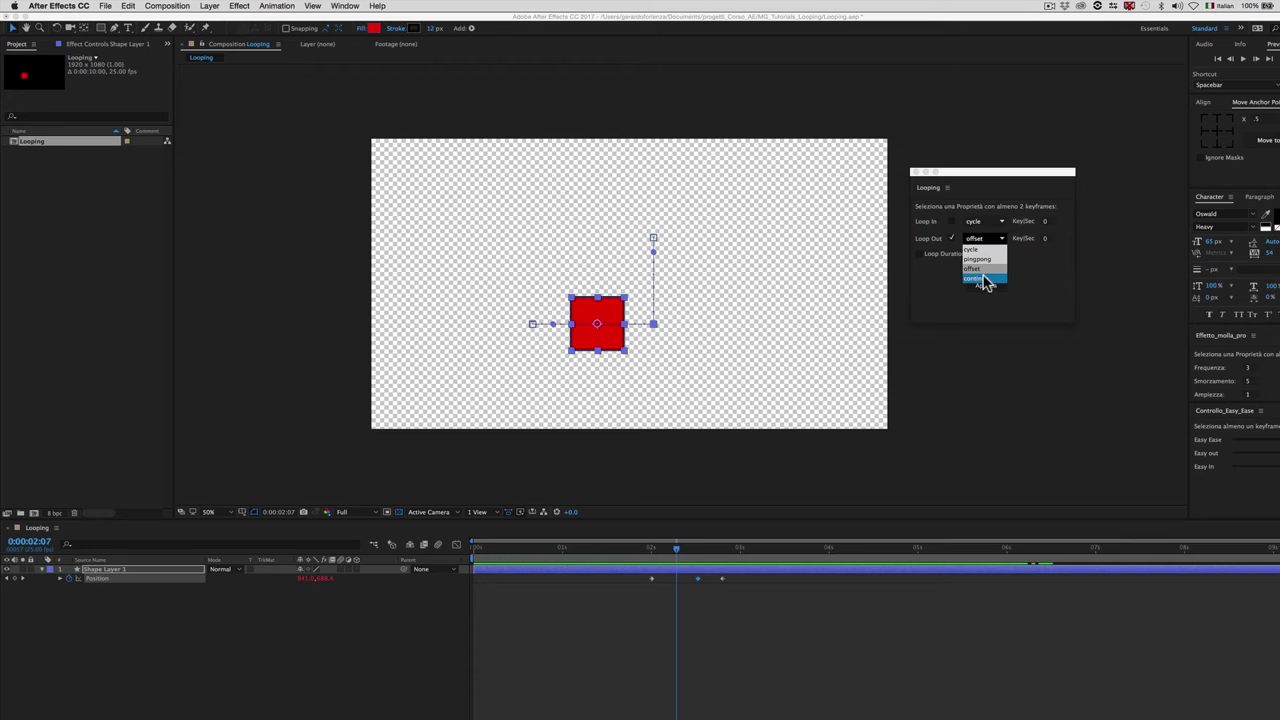
{"action": "left_click", "coordinate": [986, 280]}
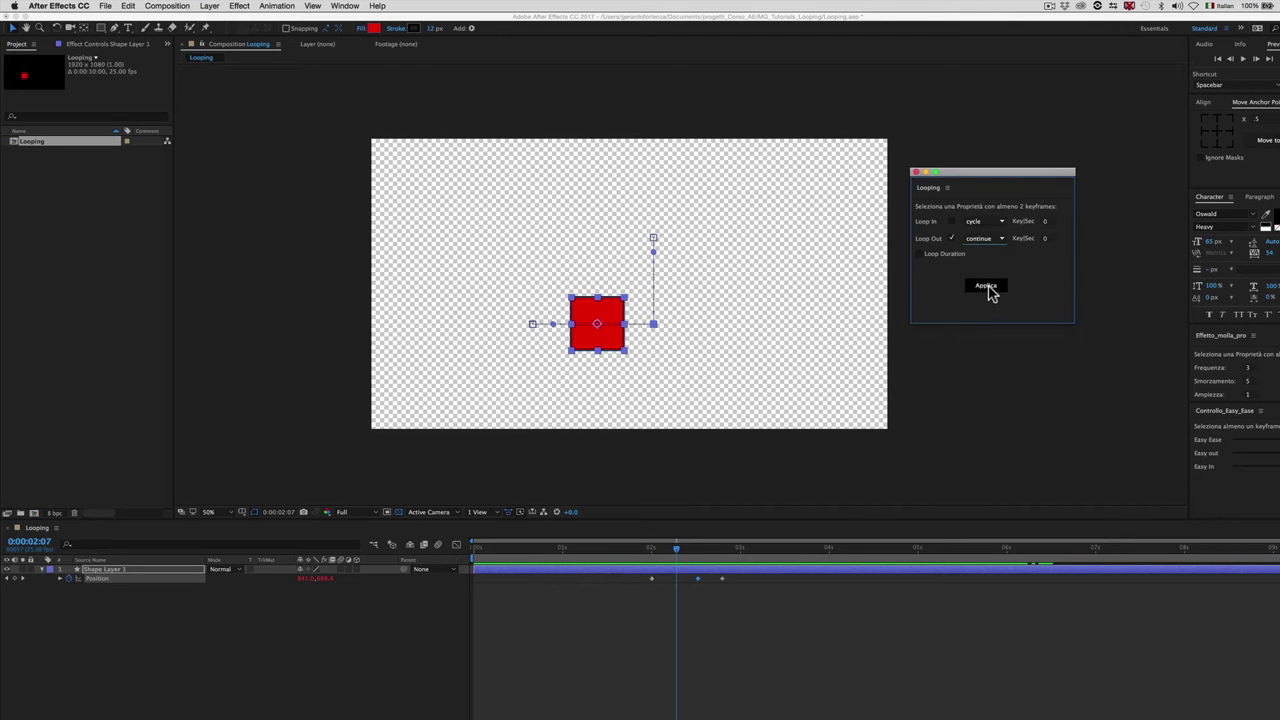
{"action": "mouse_move", "coordinate": [679, 549]}
{"action": "left_mouse_down"}
{"action": "mouse_move", "coordinate": [809, 557]}
{"action": "mouse_move", "coordinate": [651, 550]}
{"action": "mouse_move", "coordinate": [804, 548]}
{"action": "left_mouse_up"}
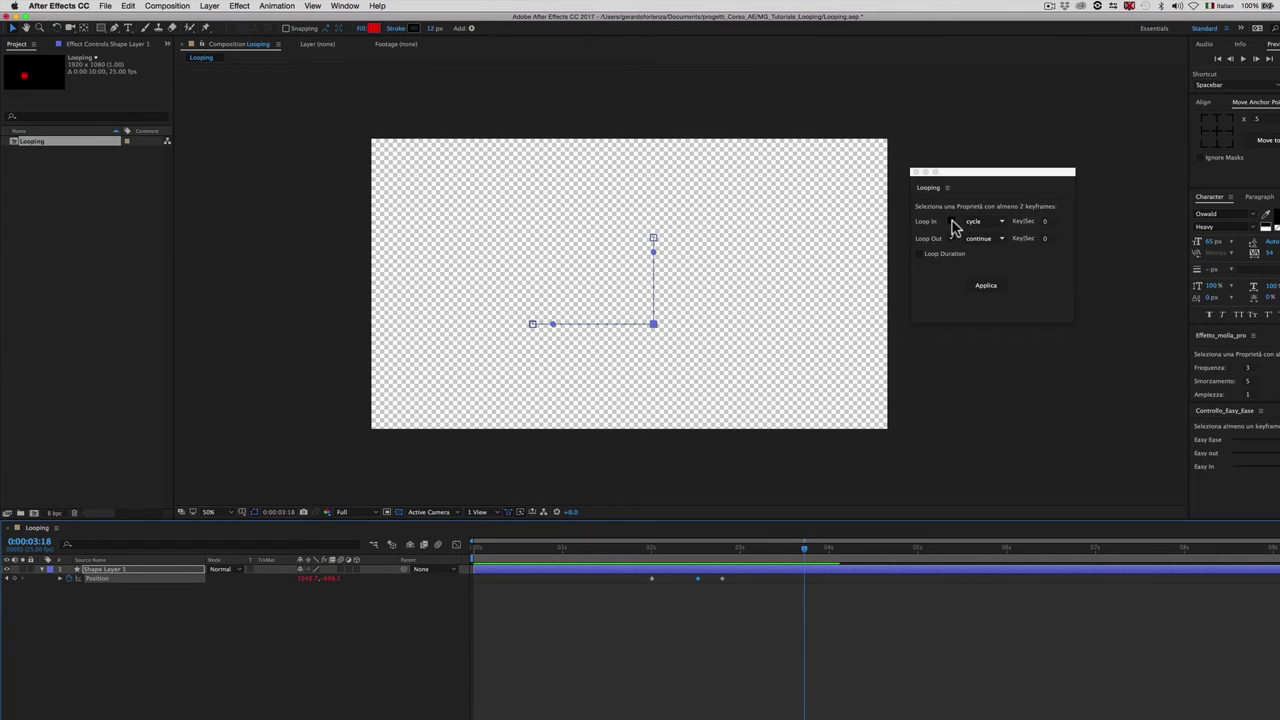
Enable Loop In set to continue, apply it, and scrub through the looped motion.
{"action": "left_click", "coordinate": [953, 221]}
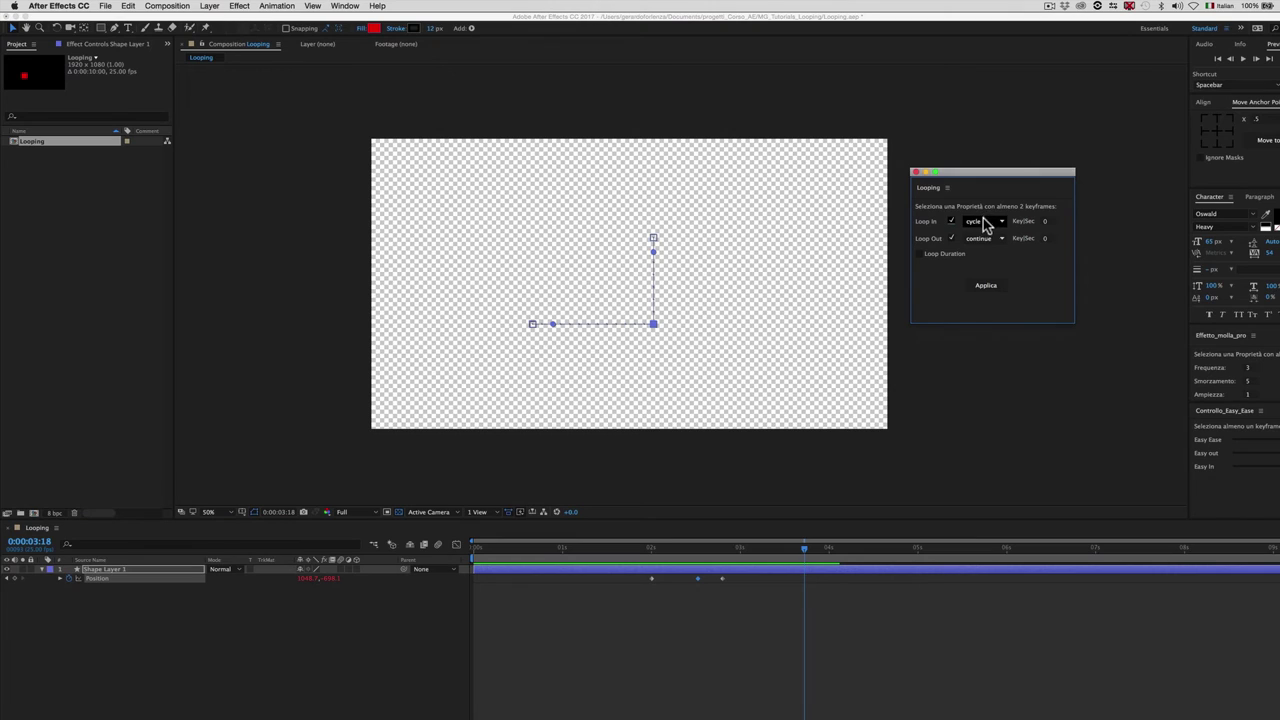
{"action": "left_click", "coordinate": [982, 222]}
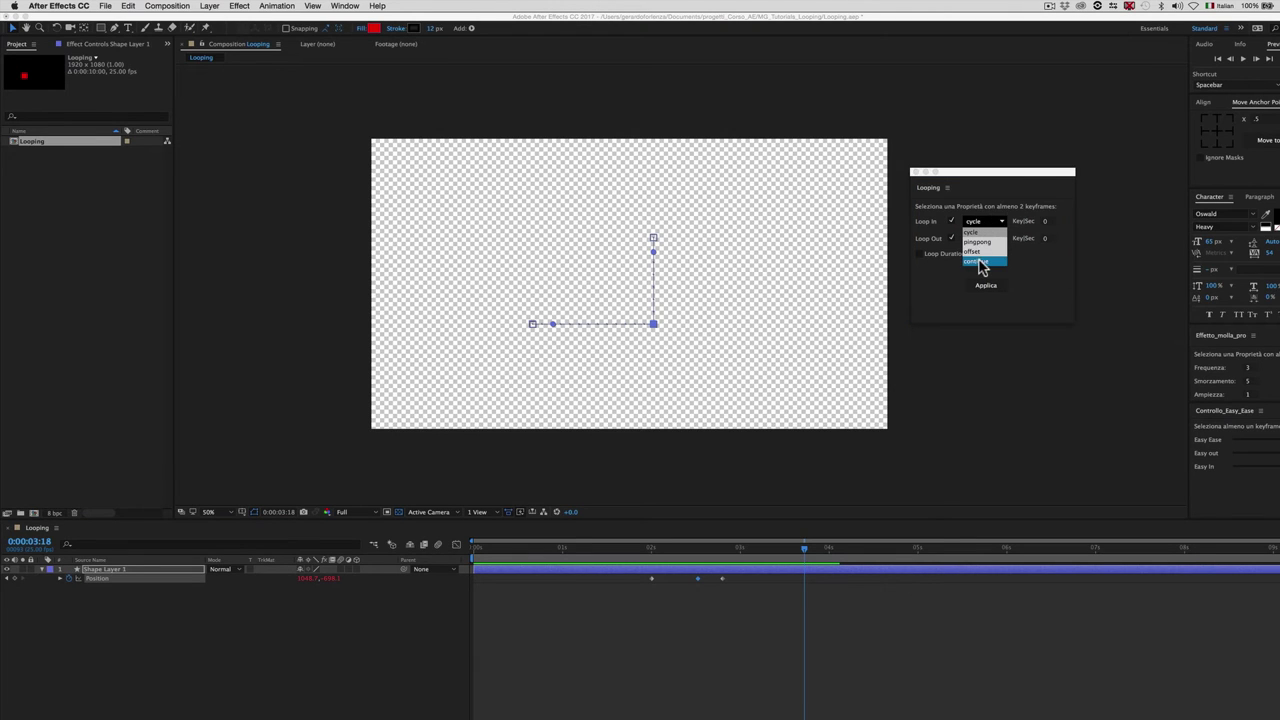
{"action": "left_click", "coordinate": [980, 265]}
{"action": "left_click", "coordinate": [995, 289]}
{"action": "mouse_move", "coordinate": [795, 548]}
{"action": "left_mouse_down"}
{"action": "mouse_move", "coordinate": [641, 542]}
{"action": "mouse_move", "coordinate": [543, 556]}
{"action": "mouse_move", "coordinate": [642, 563]}
{"action": "left_mouse_up"}
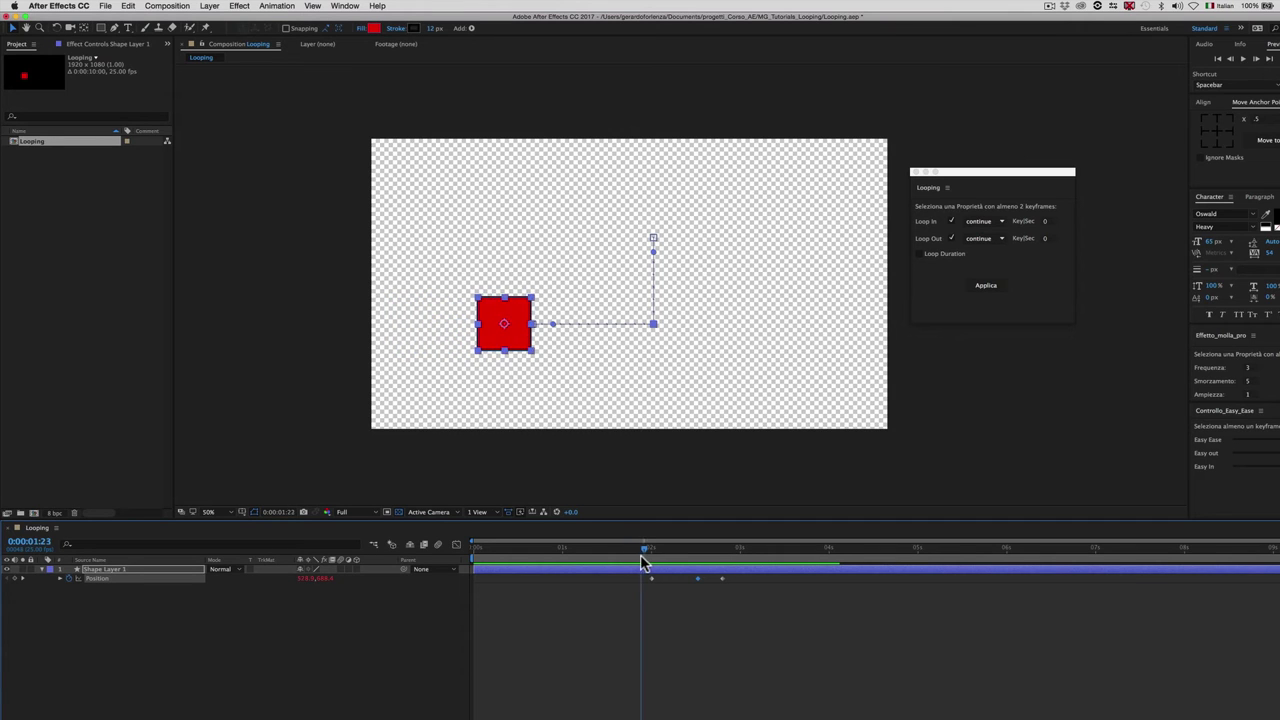
{"action": "left_click_drag", "start_coordinate": [642, 563], "coordinate": [882, 546]}
End the work area at the current time, then play the preview and stop near 4:08.
{"action": "key", "text": "n"}
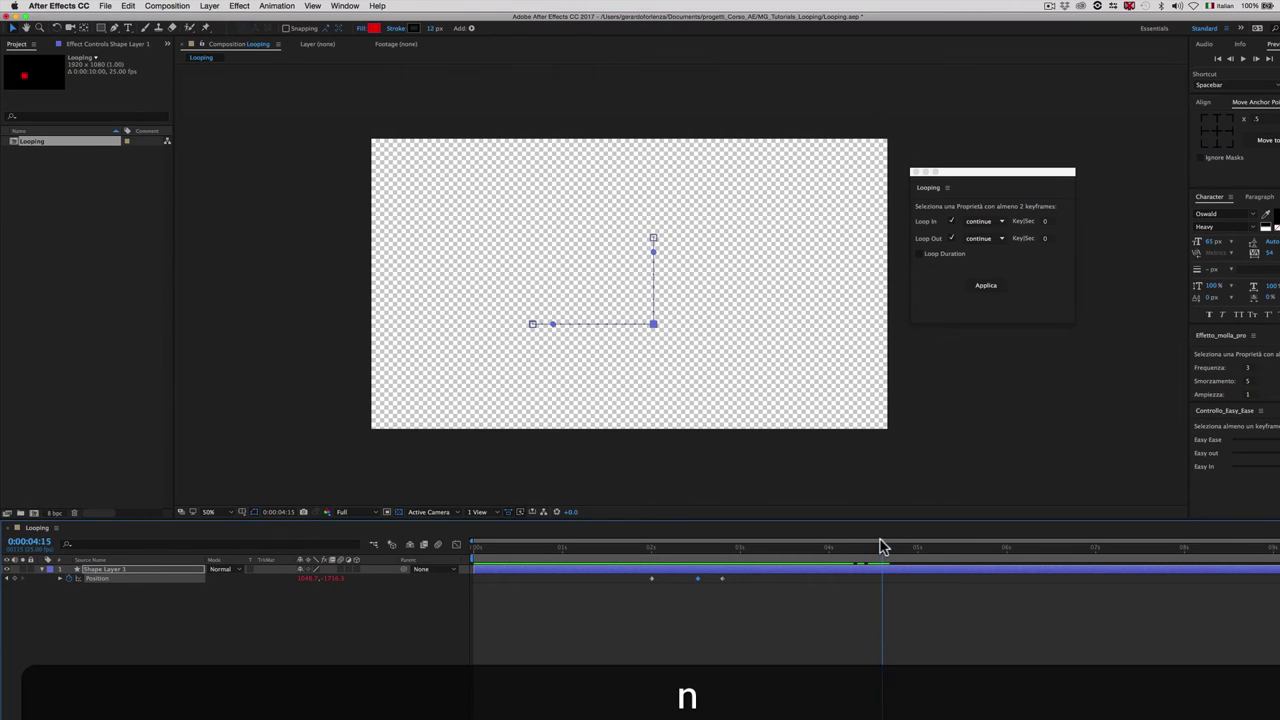
{"action": "key", "text": "space"}
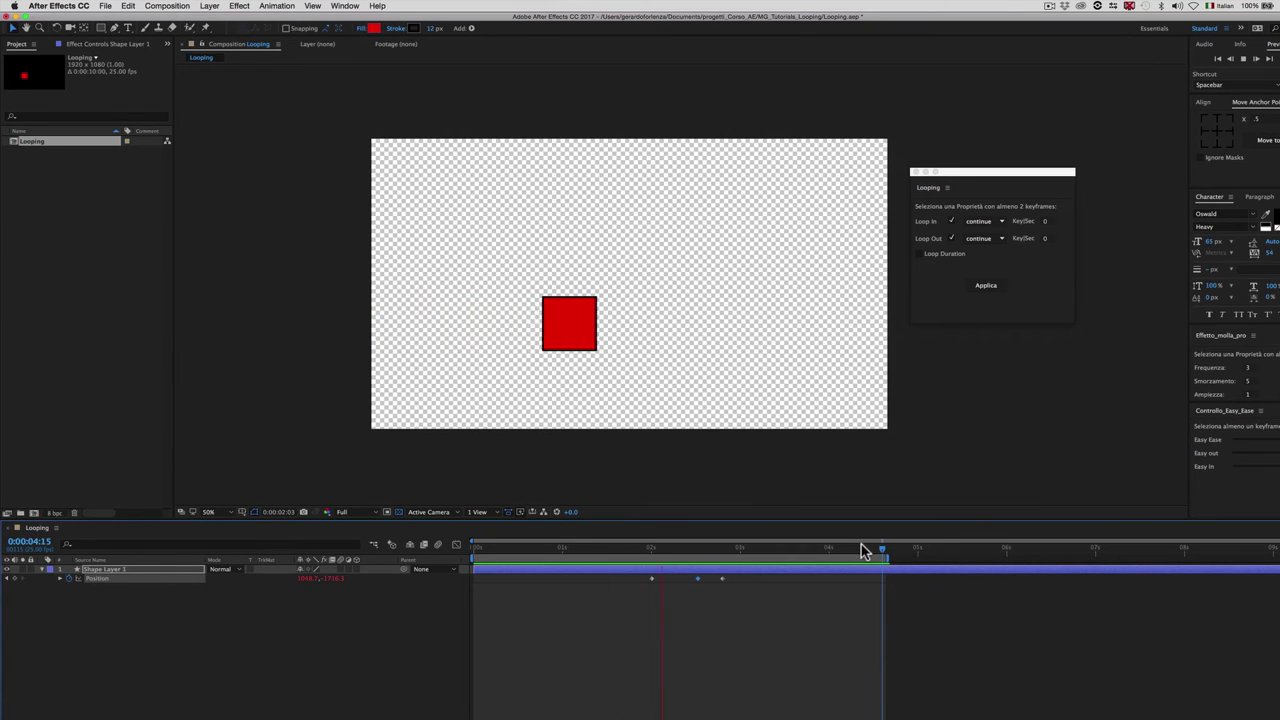
{"action": "left_click", "coordinate": [858, 550]}
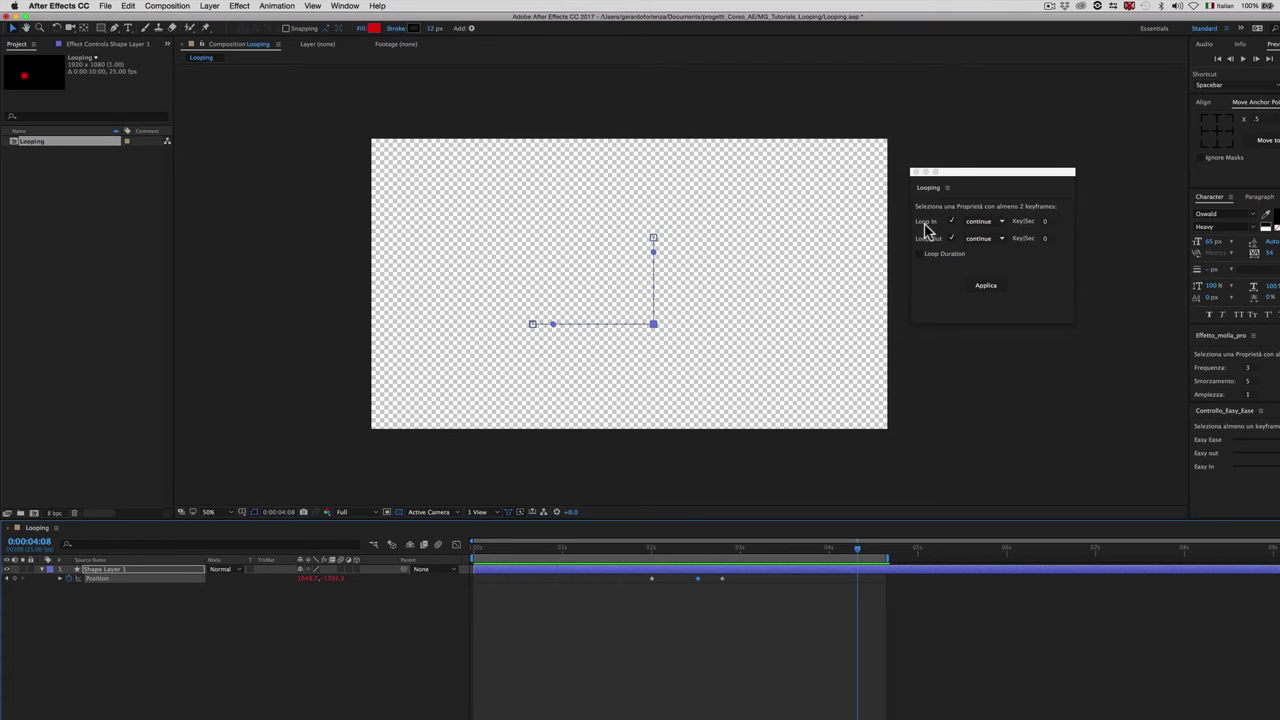
Switch Loop Out to offset, apply it, and scrub back to preview the loop.
{"action": "left_click", "coordinate": [992, 240]}
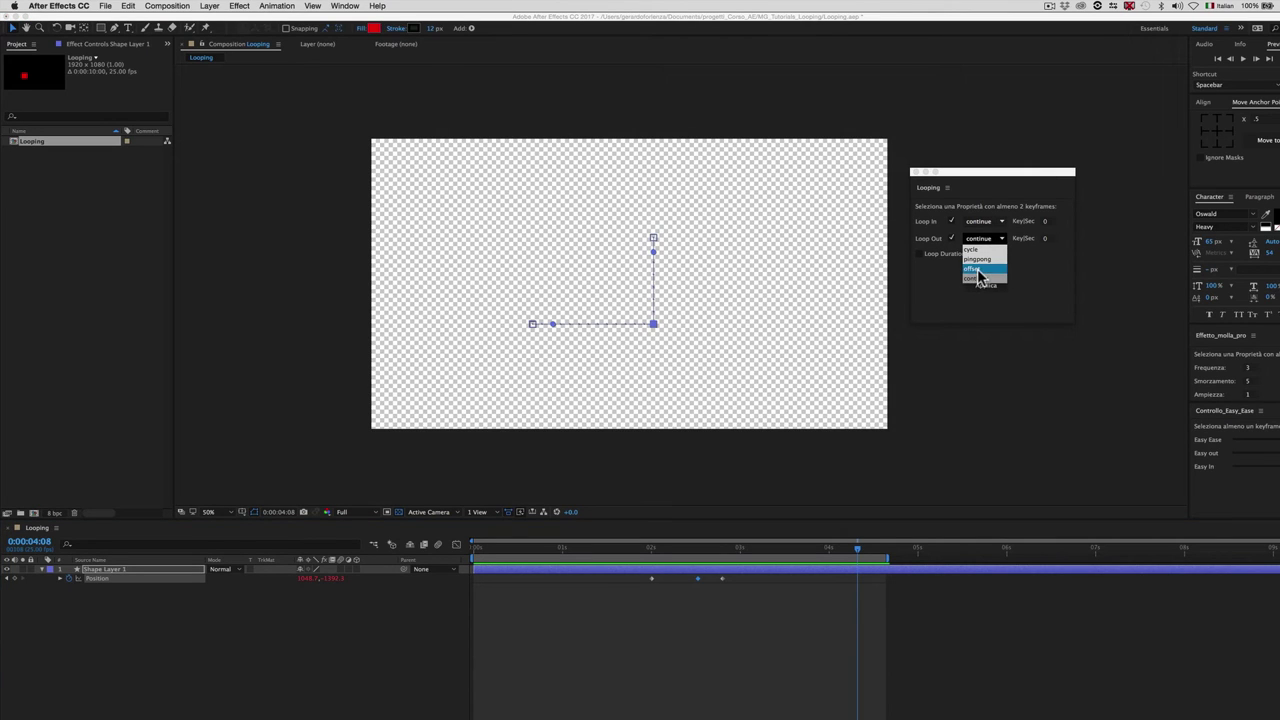
{"action": "left_click", "coordinate": [978, 271]}
{"action": "left_click", "coordinate": [986, 289]}
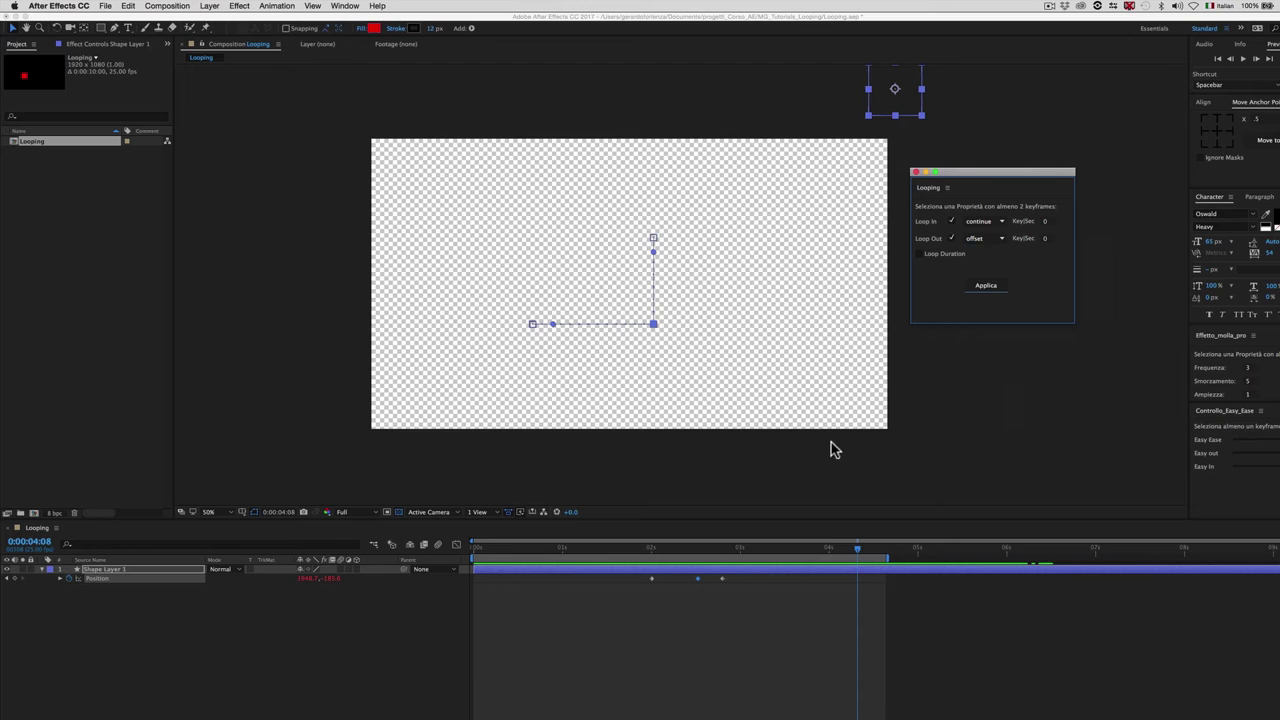
{"action": "mouse_move", "coordinate": [836, 553]}
{"action": "left_mouse_down"}
{"action": "mouse_move", "coordinate": [532, 556]}
{"action": "mouse_move", "coordinate": [738, 573]}
{"action": "mouse_move", "coordinate": [794, 551]}
{"action": "mouse_move", "coordinate": [966, 548]}
{"action": "mouse_move", "coordinate": [634, 540]}
{"action": "left_mouse_up"}
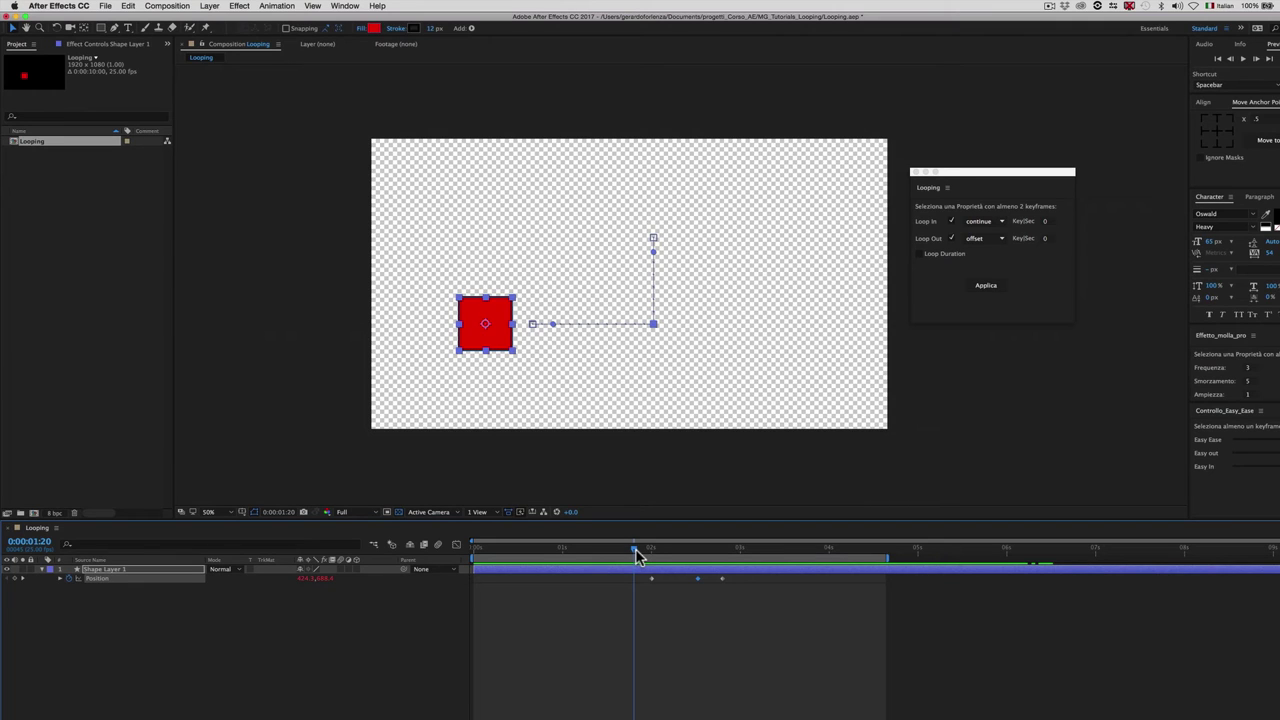
Delete the third Position keyframe to leave a straight horizontal path.
{"action": "left_click", "coordinate": [737, 588]}
{"action": "left_click", "coordinate": [722, 578]}
{"action": "key", "text": "BackSpace"}
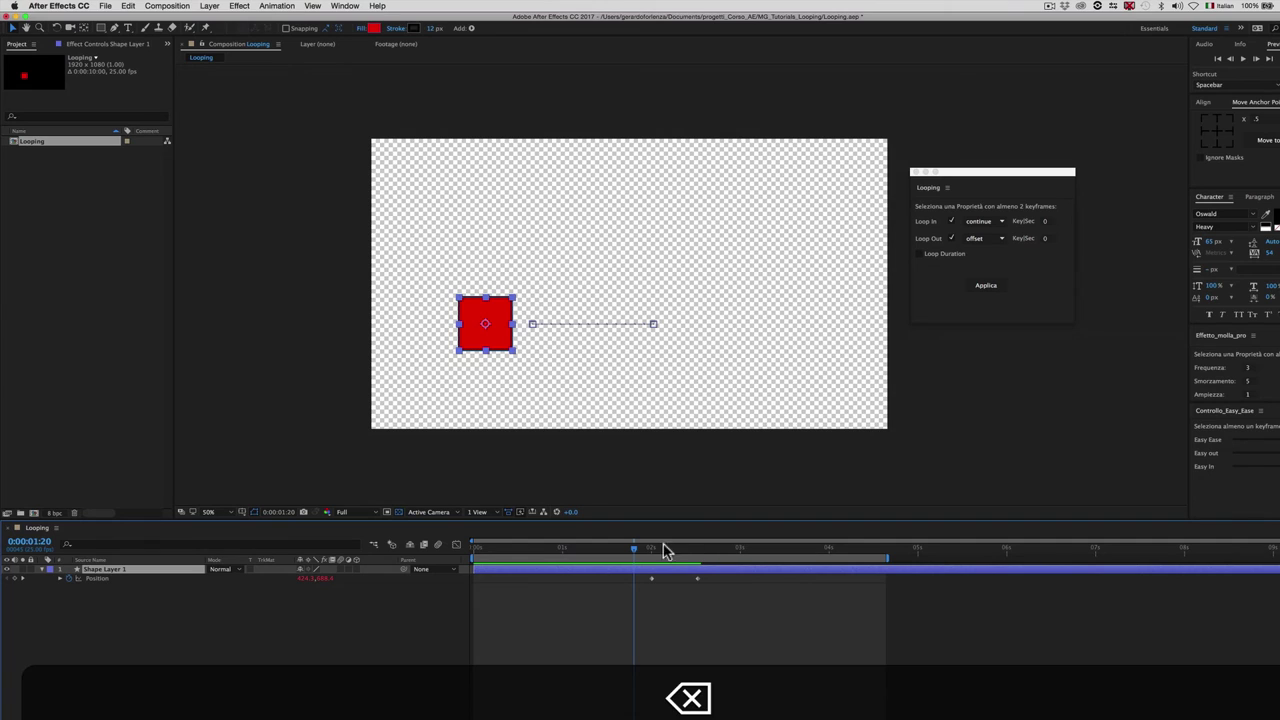
Set Loop In to offset, apply it to Position, and scrub forward to preview.
{"action": "left_click", "coordinate": [979, 222]}
{"action": "left_click", "coordinate": [973, 251]}
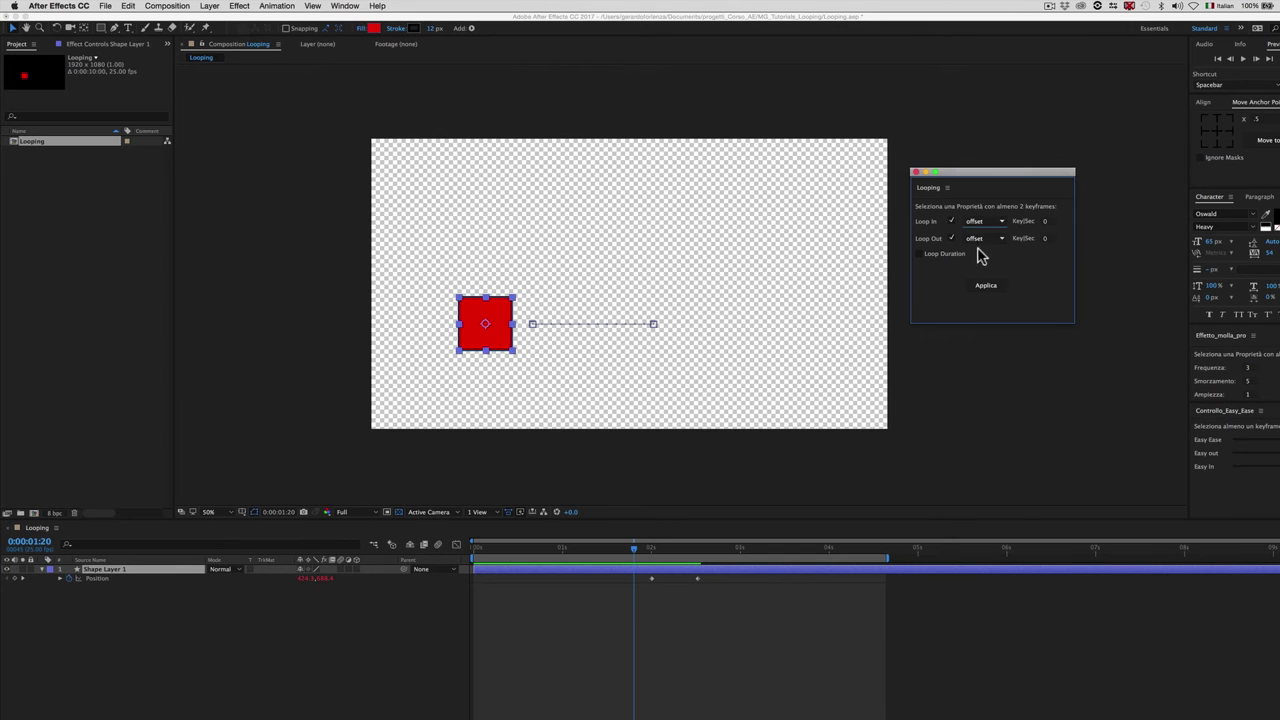
{"action": "left_click", "coordinate": [165, 578]}
{"action": "left_click", "coordinate": [986, 287]}
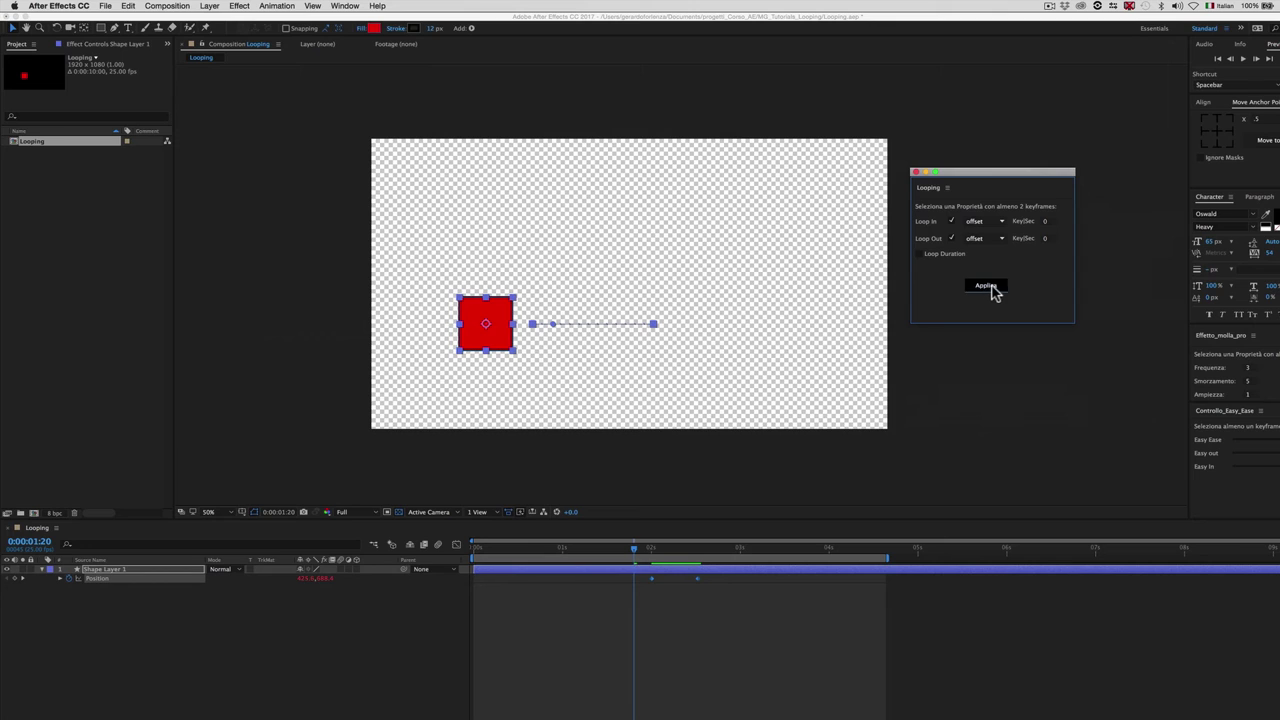
{"action": "mouse_move", "coordinate": [650, 557]}
{"action": "left_mouse_down"}
{"action": "mouse_move", "coordinate": [853, 551]}
{"action": "mouse_move", "coordinate": [536, 571]}
{"action": "left_mouse_up"}
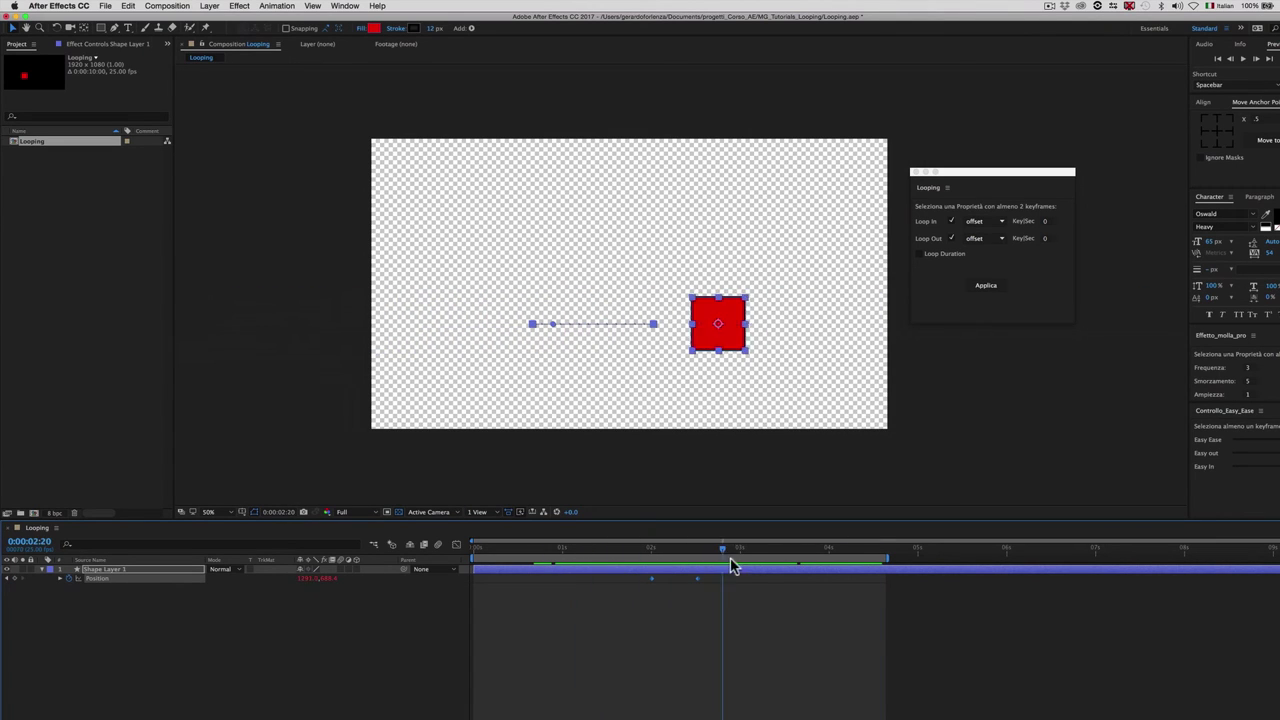
Set both Loop In and Loop Out to continue and apply them to Position.
{"action": "left_click_drag", "start_coordinate": [536, 571], "coordinate": [790, 560]}
{"action": "left_click", "coordinate": [984, 222]}
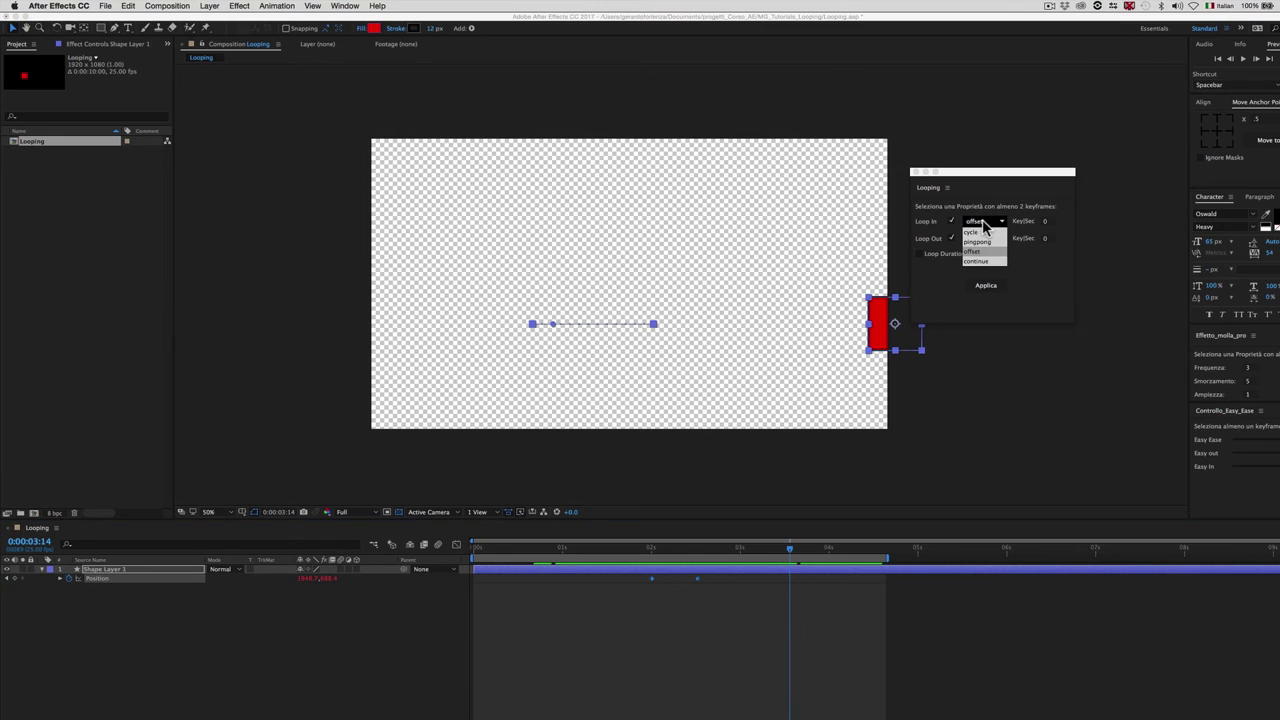
{"action": "left_click", "coordinate": [986, 263]}
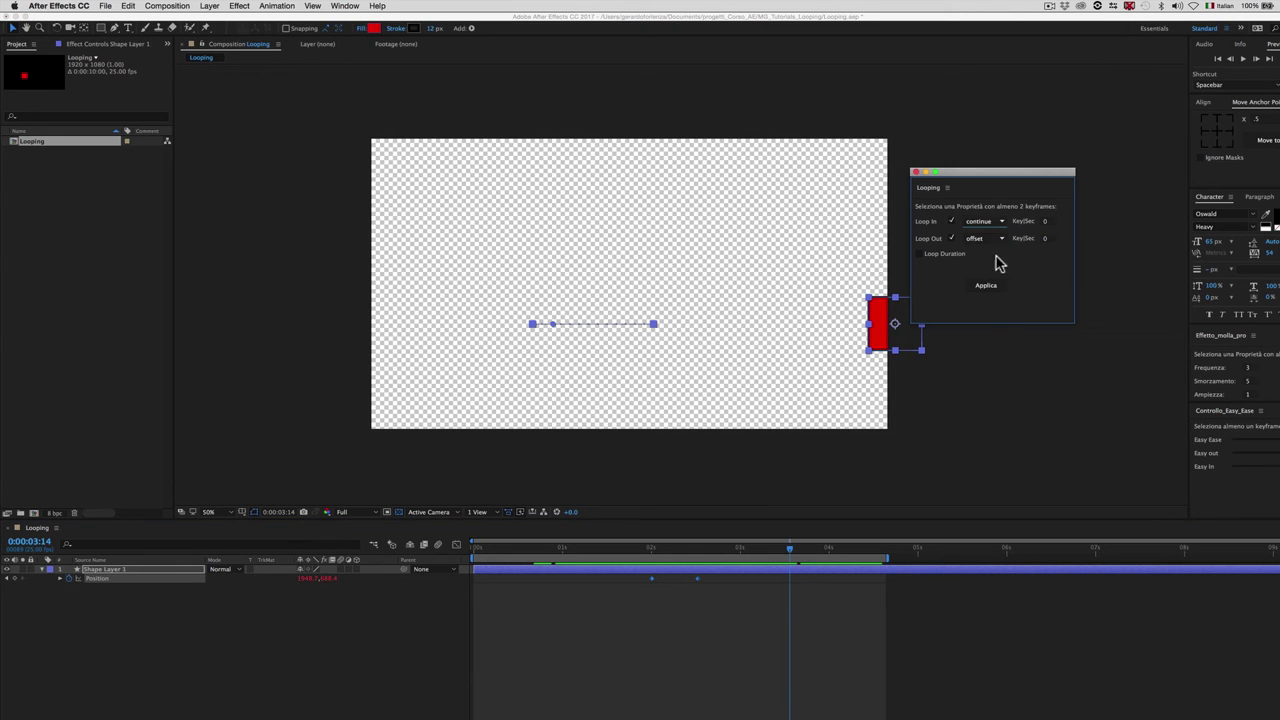
{"action": "left_click", "coordinate": [993, 239]}
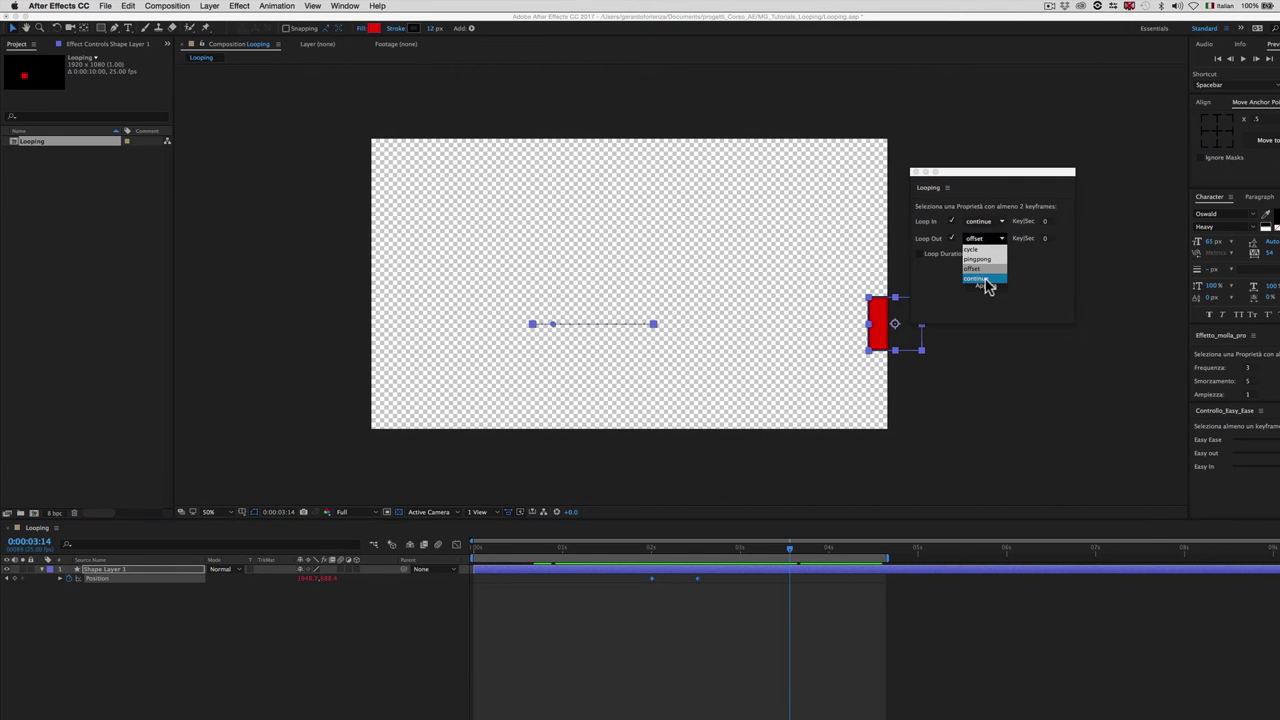
{"action": "left_click", "coordinate": [985, 280]}
{"action": "left_click", "coordinate": [986, 286]}
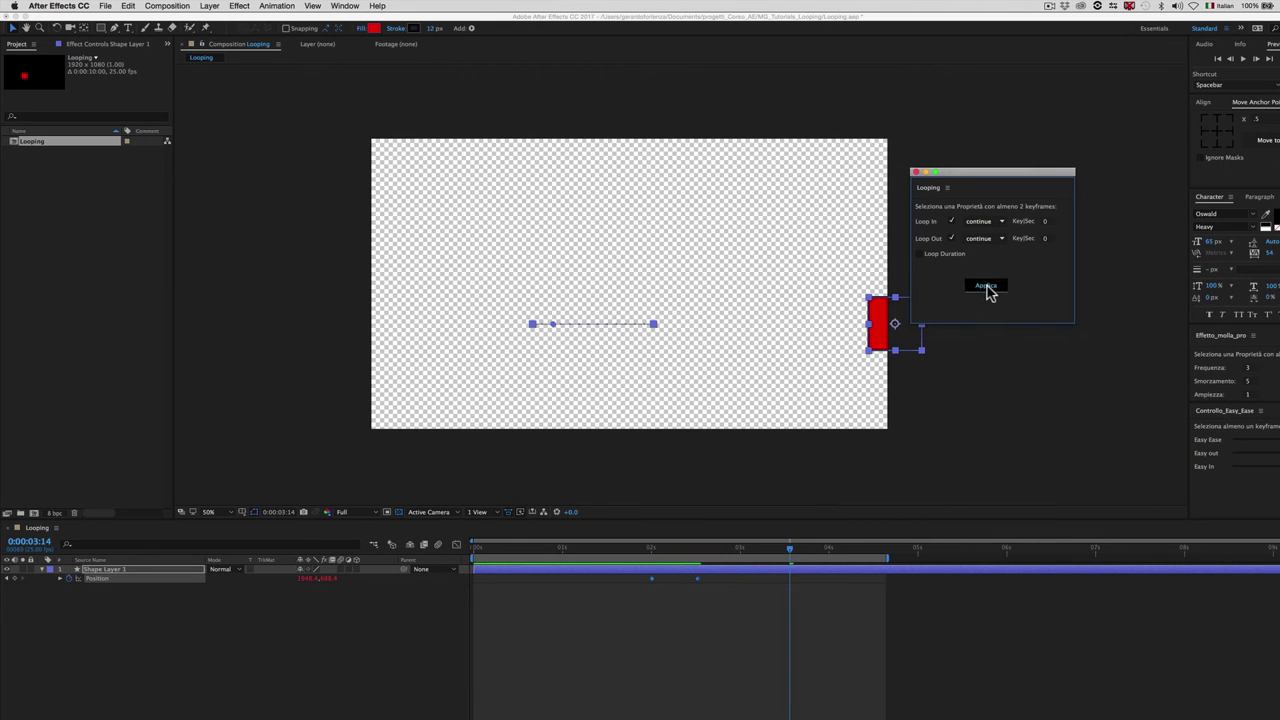
Play a preview of the continuing loop starting from 2:10.
{"action": "left_click_drag", "start_coordinate": [790, 553], "coordinate": [689, 553]}
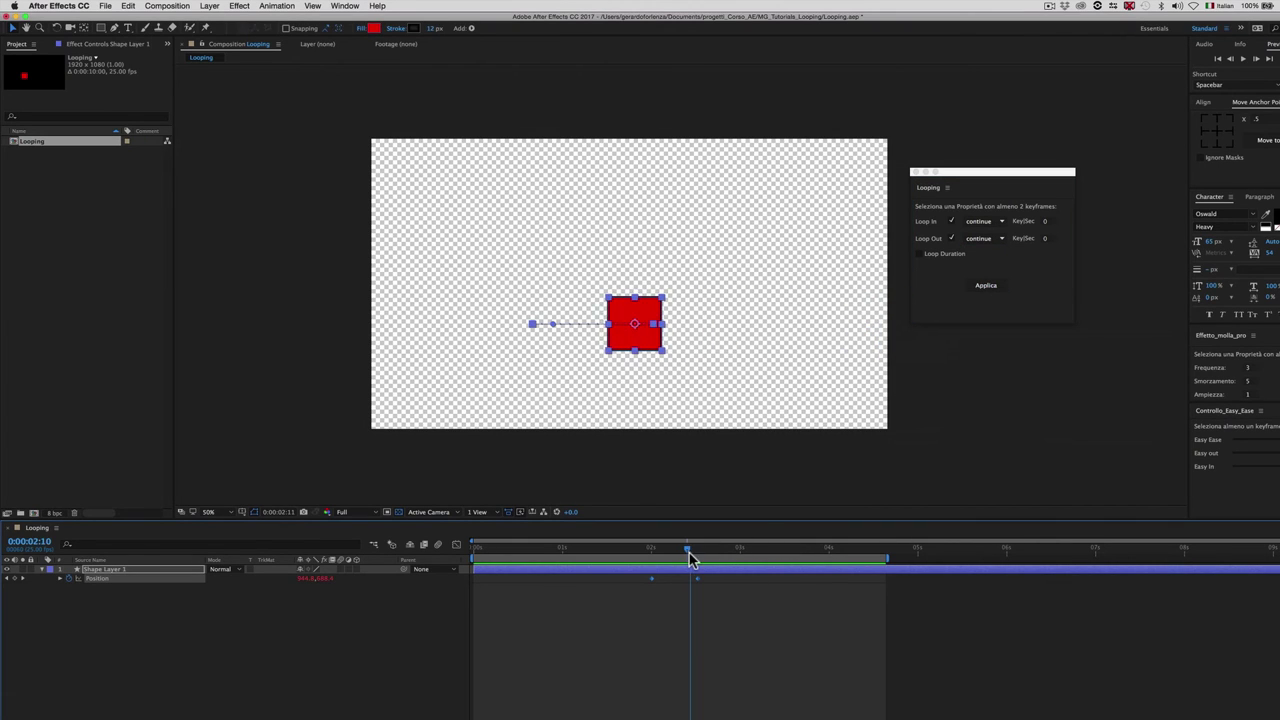
{"action": "key", "text": "space"}
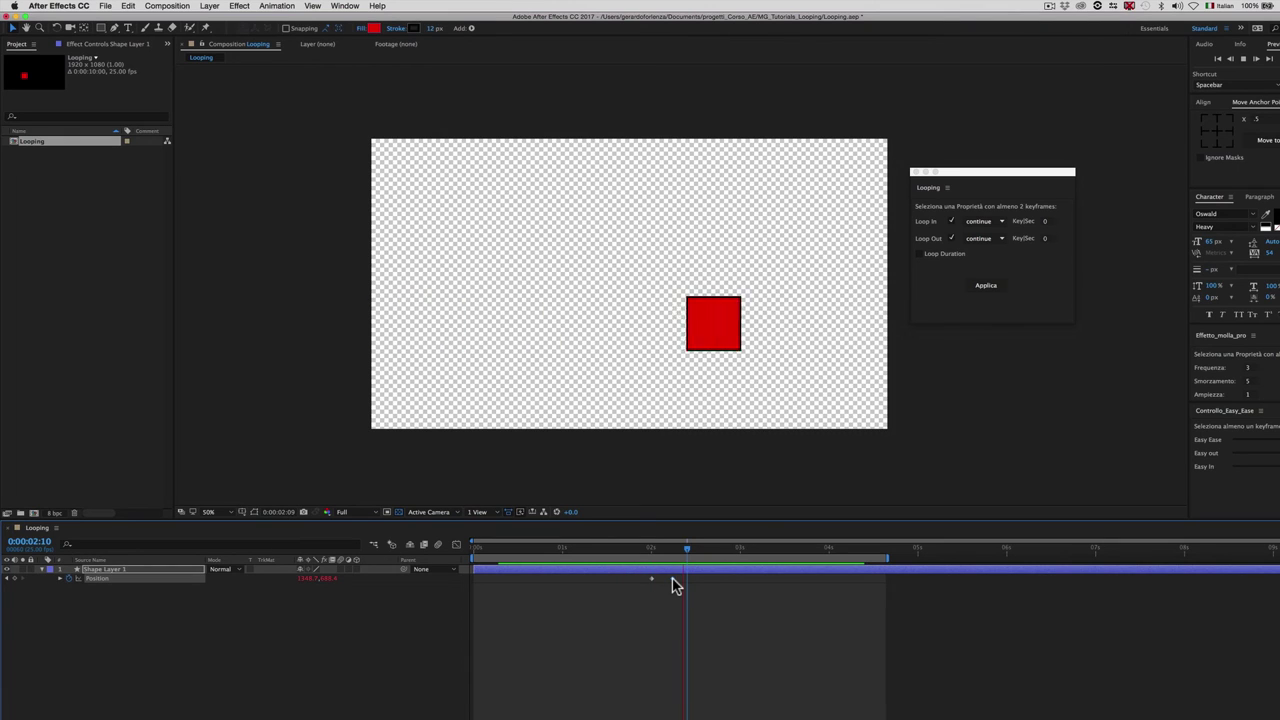
{"action": "key", "text": "space"}
{"action": "key", "text": "space"}
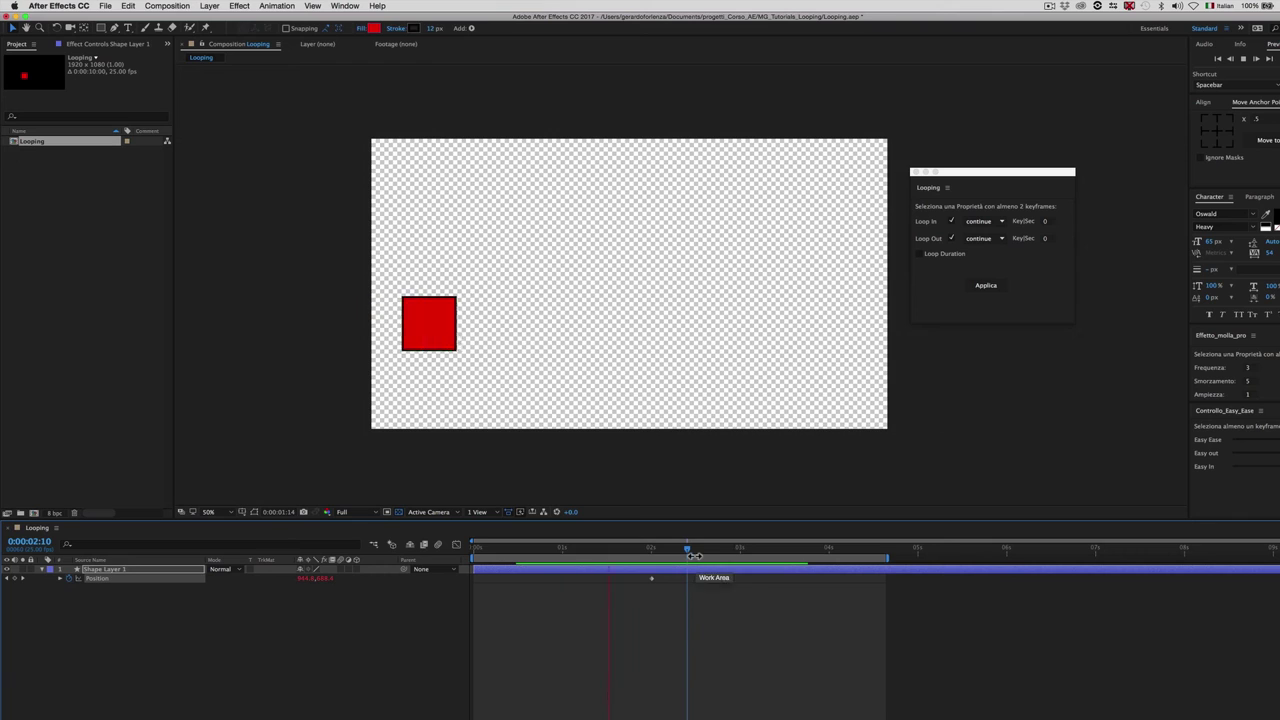
{"action": "key", "text": "space"}
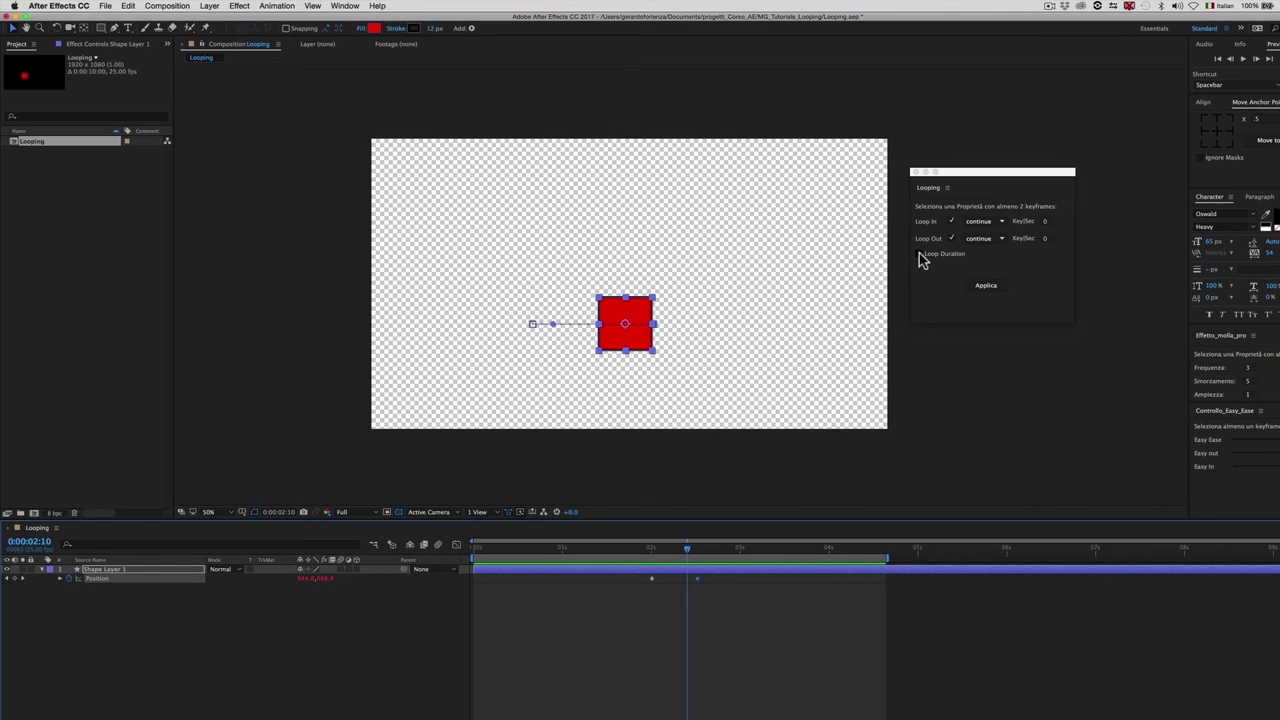
Set Loop Out back to offset in the Looping panel and apply it.
{"action": "left_click", "coordinate": [919, 254]}
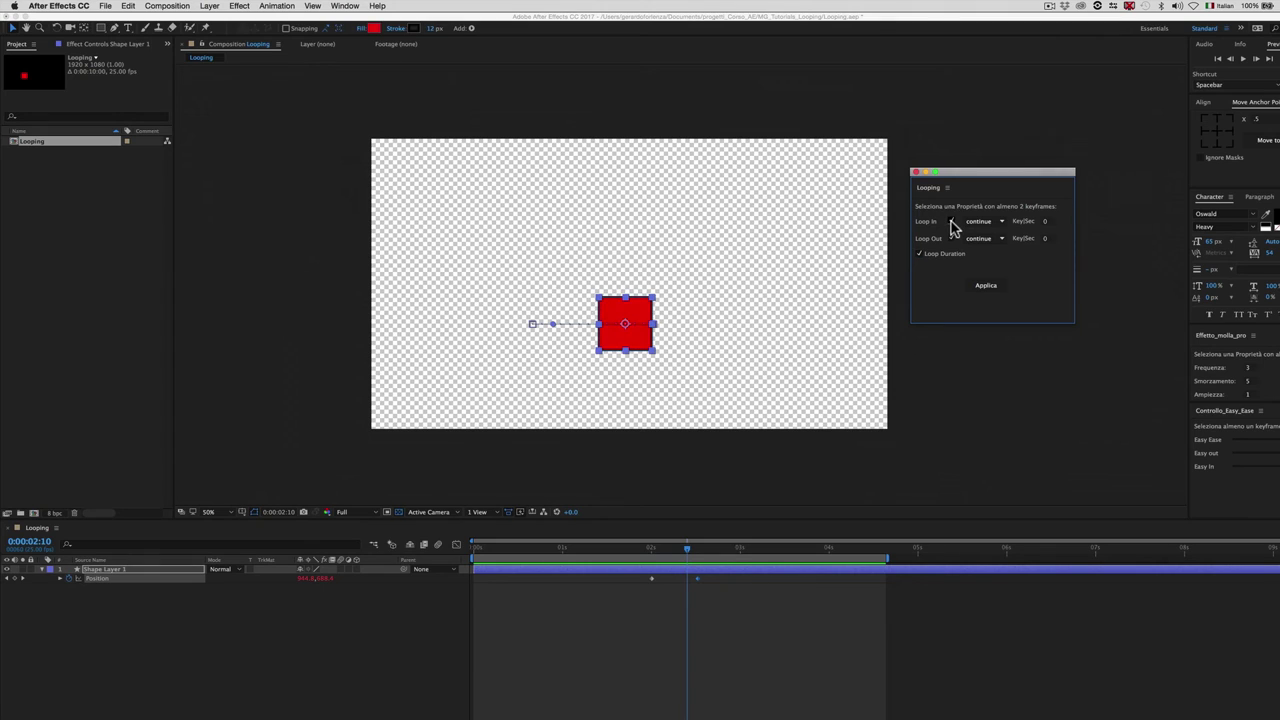
{"action": "left_click", "coordinate": [951, 239]}
{"action": "left_click", "coordinate": [998, 240]}
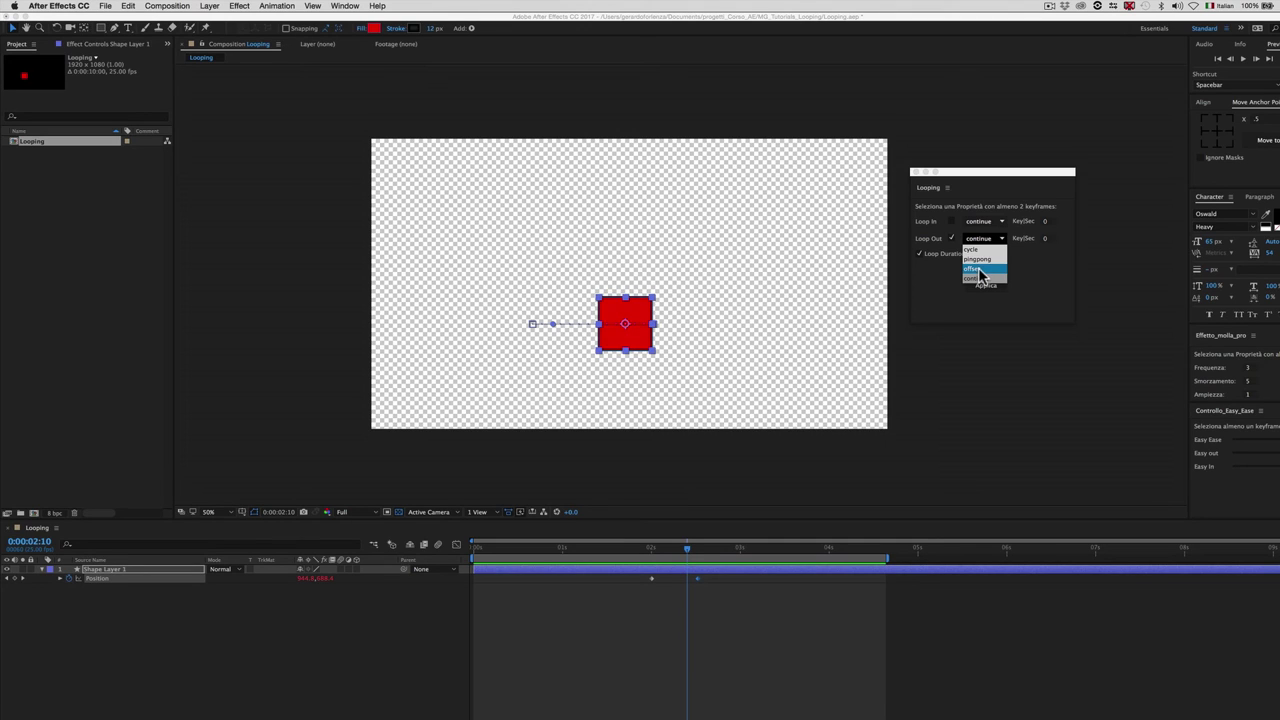
{"action": "left_click", "coordinate": [979, 269]}
{"action": "left_click", "coordinate": [981, 276]}
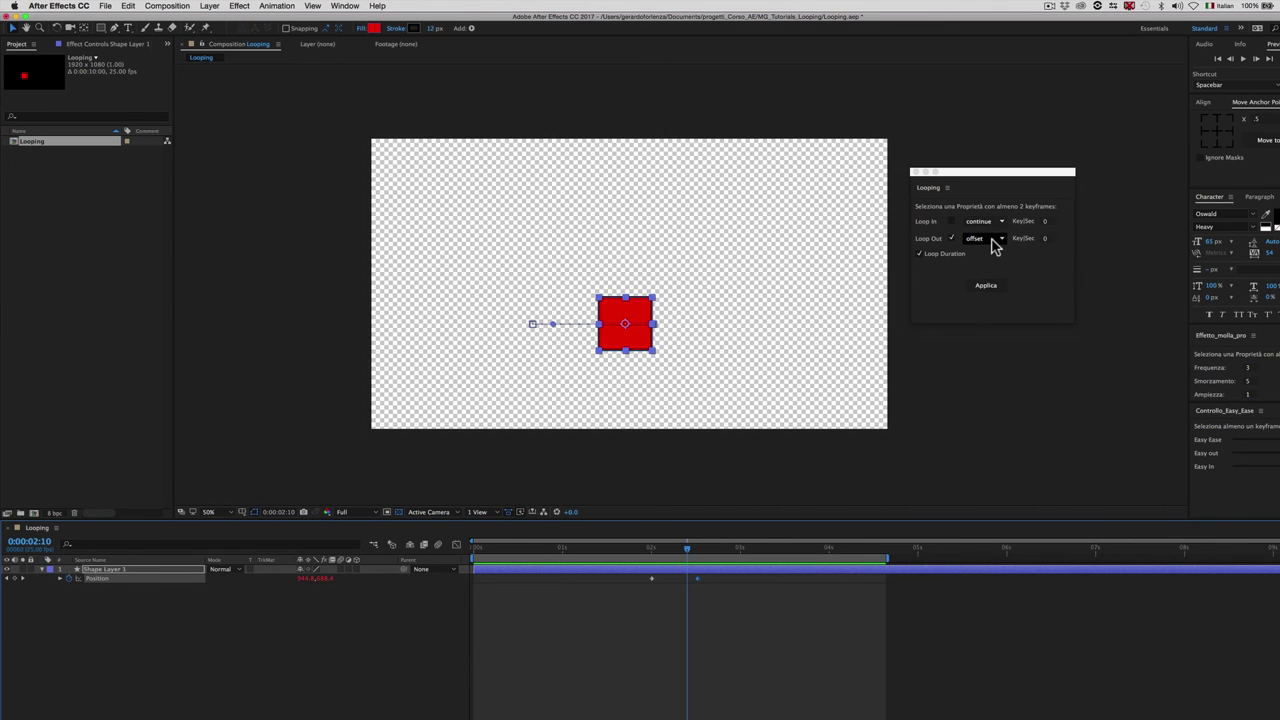
Change the Loop Out Key/Sec value, reapply, and scrub back to the 2-second mark.
{"action": "left_click", "coordinate": [1046, 240]}
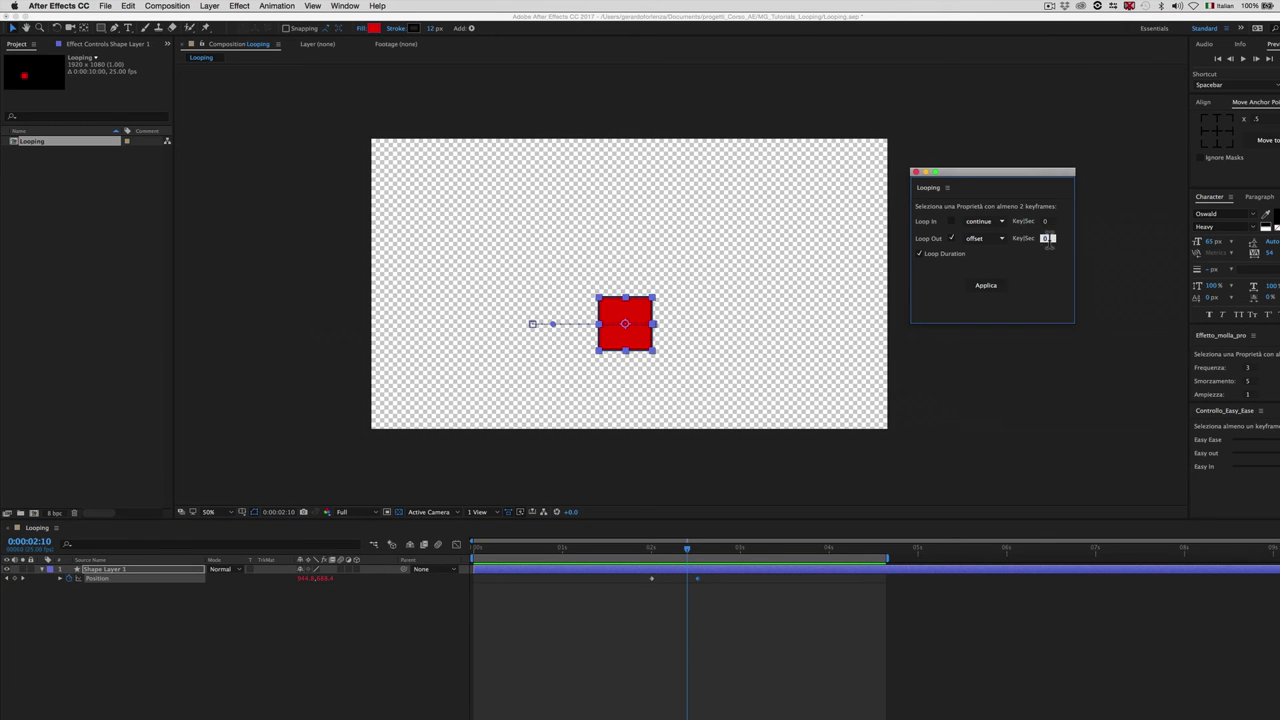
{"action": "type", "text": "0"}
{"action": "left_click", "coordinate": [986, 287]}
{"action": "mouse_move", "coordinate": [650, 549]}
{"action": "left_mouse_down"}
{"action": "mouse_move", "coordinate": [838, 556]}
{"action": "mouse_move", "coordinate": [960, 537]}
{"action": "mouse_move", "coordinate": [741, 555]}
{"action": "left_mouse_up"}
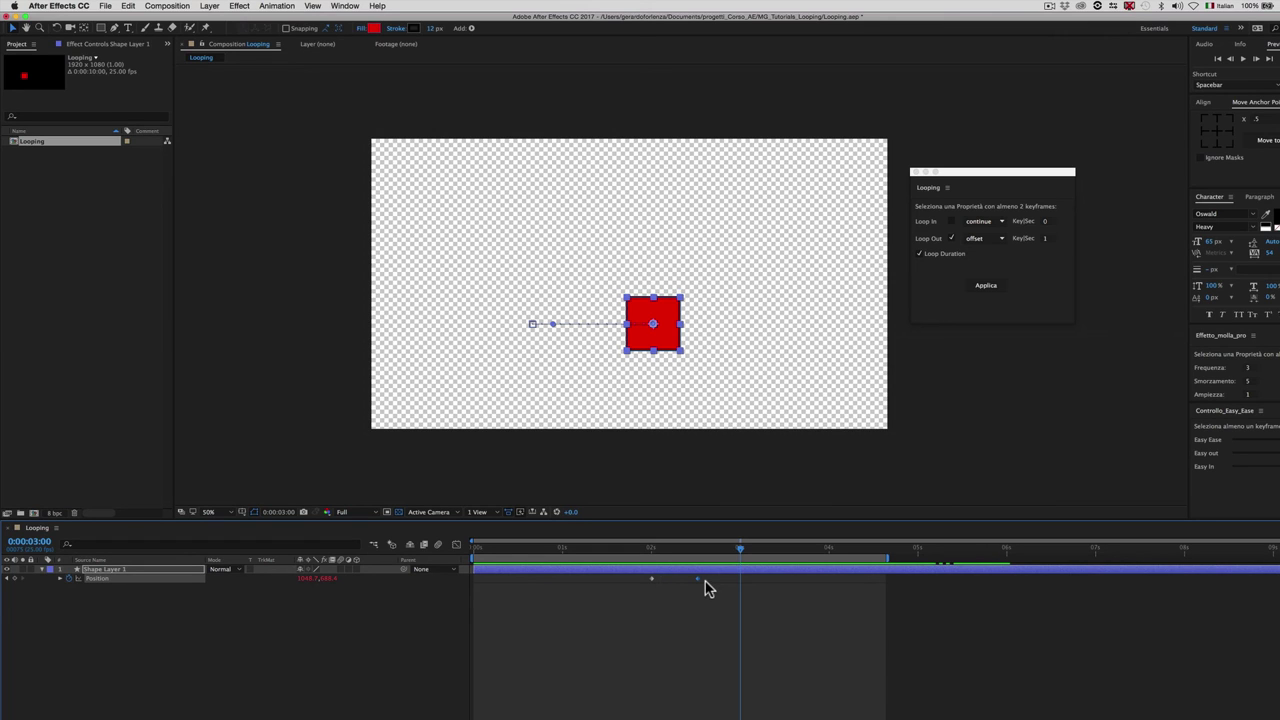
{"action": "mouse_move", "coordinate": [730, 560]}
{"action": "left_mouse_down"}
{"action": "mouse_move", "coordinate": [651, 570]}
{"action": "mouse_move", "coordinate": [674, 552]}
{"action": "mouse_move", "coordinate": [1003, 548]}
{"action": "mouse_move", "coordinate": [685, 577]}
{"action": "left_mouse_up"}
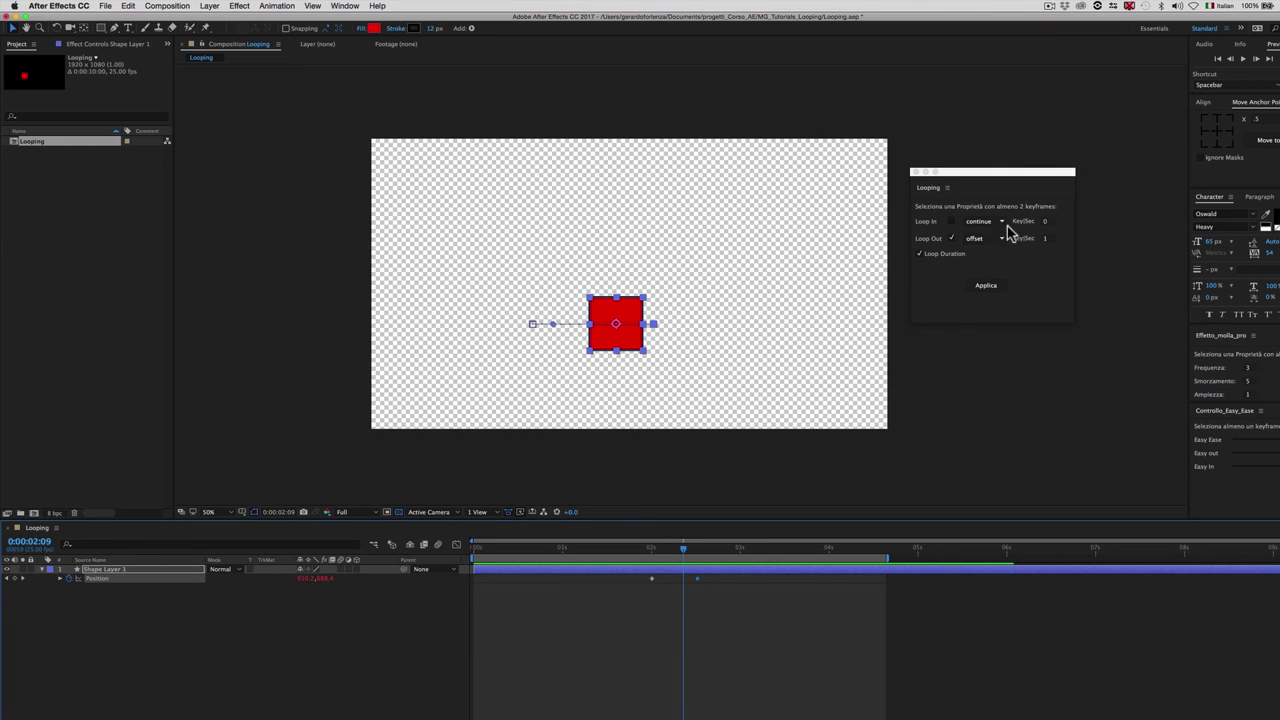
Apply continue as the Loop Out mode and scrub until the square exits the right edge.
{"action": "left_click", "coordinate": [979, 242]}
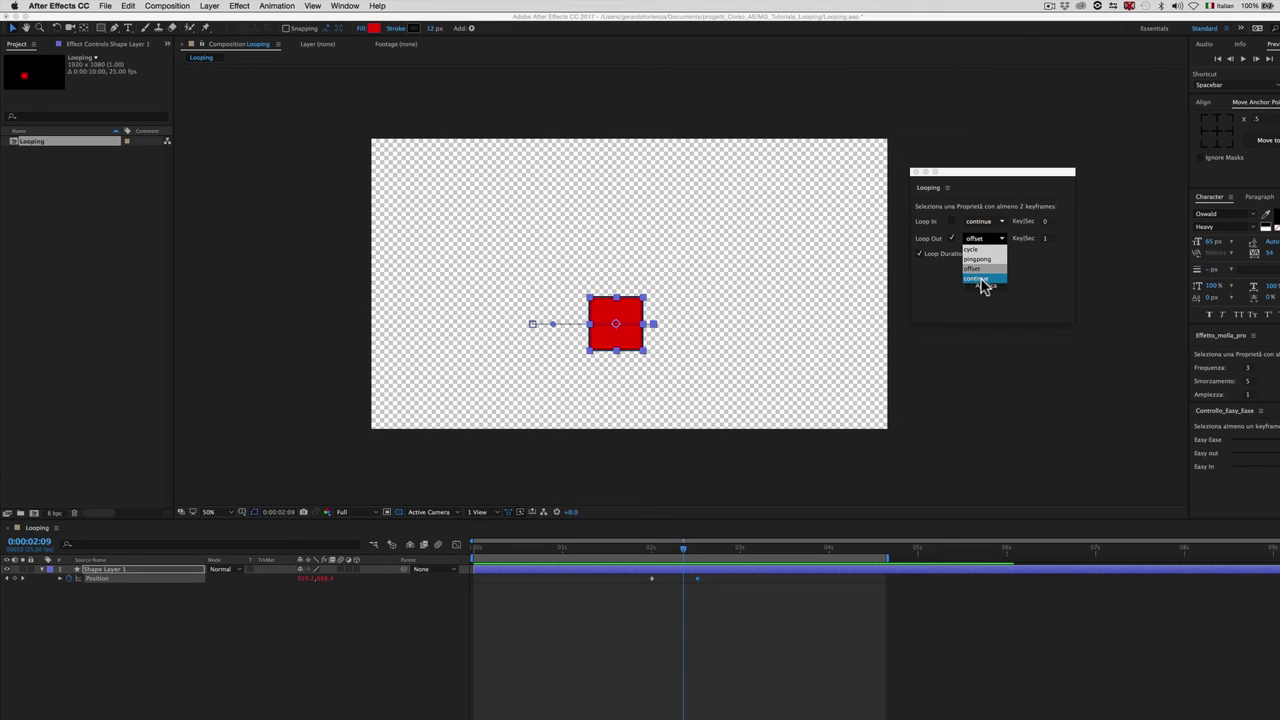
{"action": "left_click", "coordinate": [980, 280]}
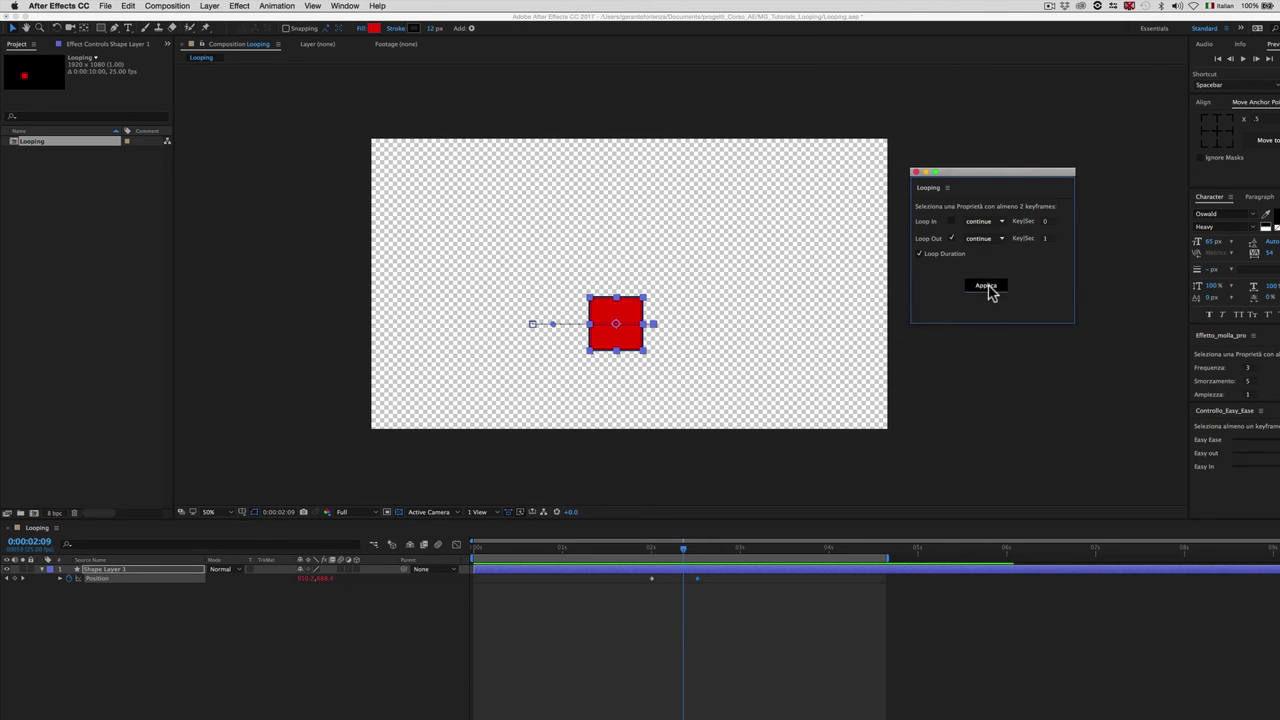
{"action": "left_click", "coordinate": [671, 549]}
{"action": "mouse_move", "coordinate": [690, 553]}
{"action": "left_mouse_down"}
{"action": "mouse_move", "coordinate": [952, 545]}
{"action": "mouse_move", "coordinate": [720, 556]}
{"action": "left_mouse_up"}
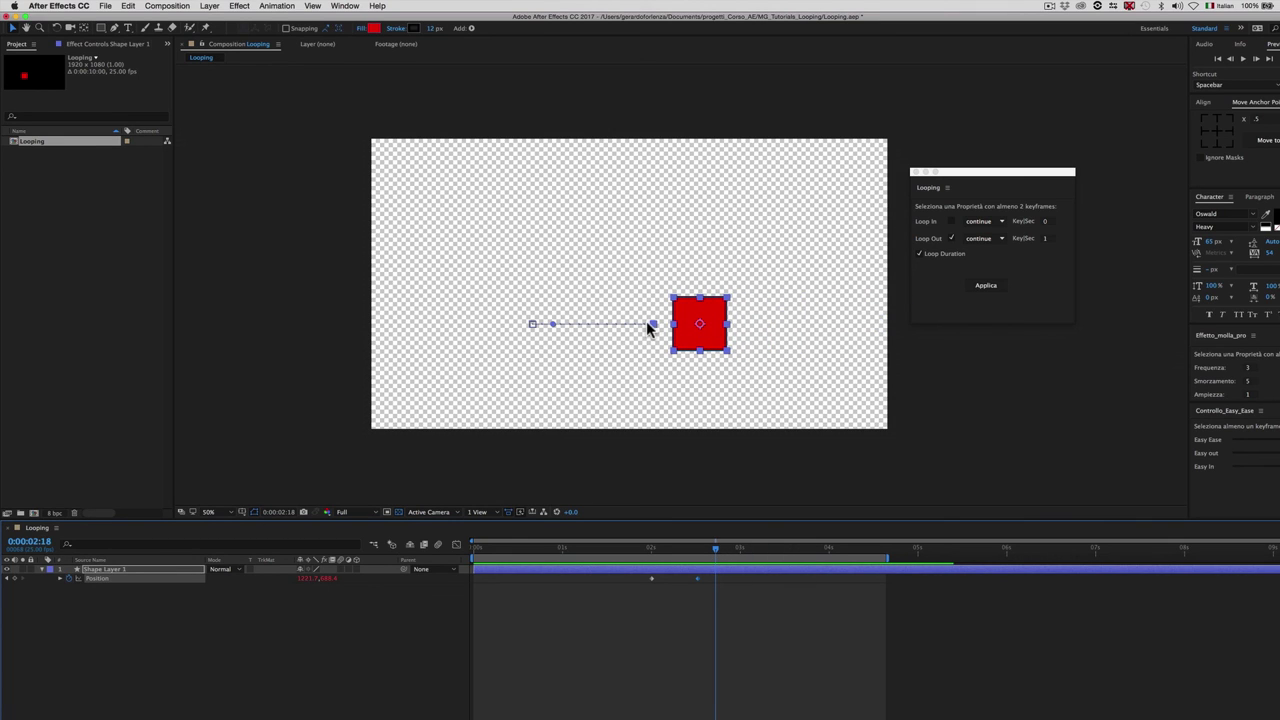
{"action": "mouse_move", "coordinate": [710, 553]}
{"action": "left_mouse_down"}
{"action": "mouse_move", "coordinate": [853, 566]}
{"action": "mouse_move", "coordinate": [737, 553]}
{"action": "left_mouse_up"}
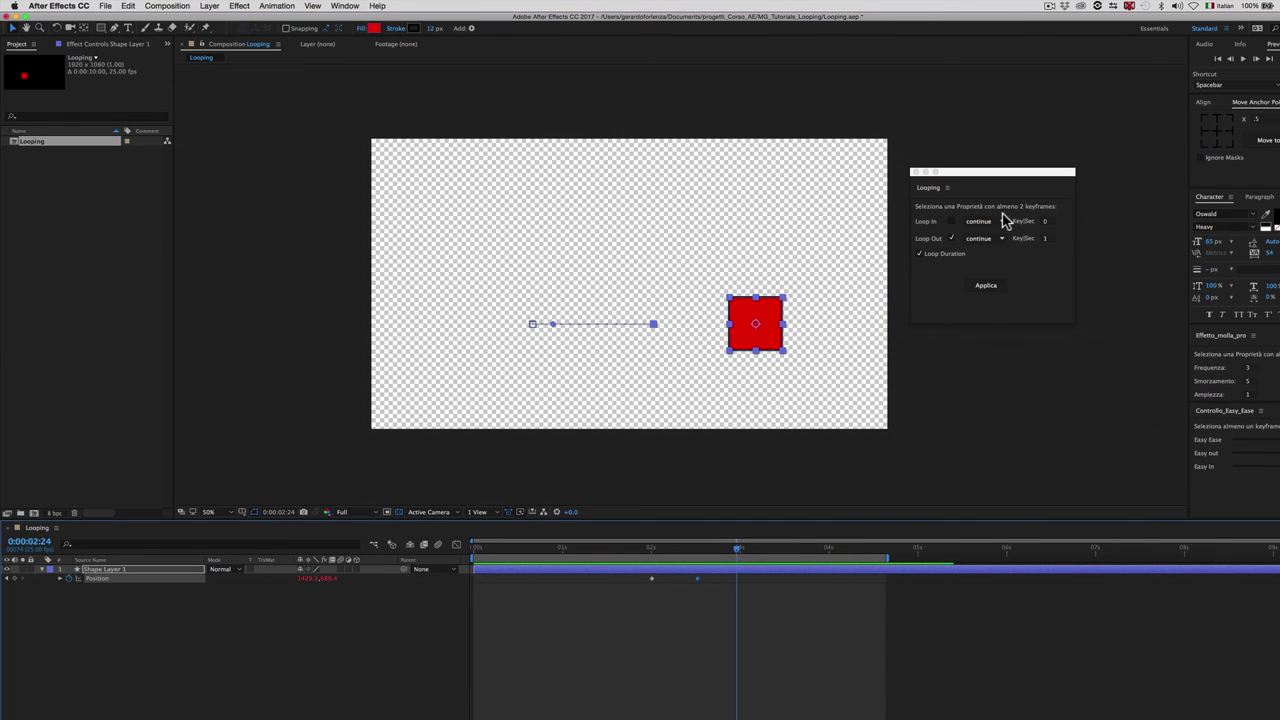
Apply cycle as the Loop Out mode and scrub to watch the square repeat its slide.
{"action": "left_click", "coordinate": [981, 241]}
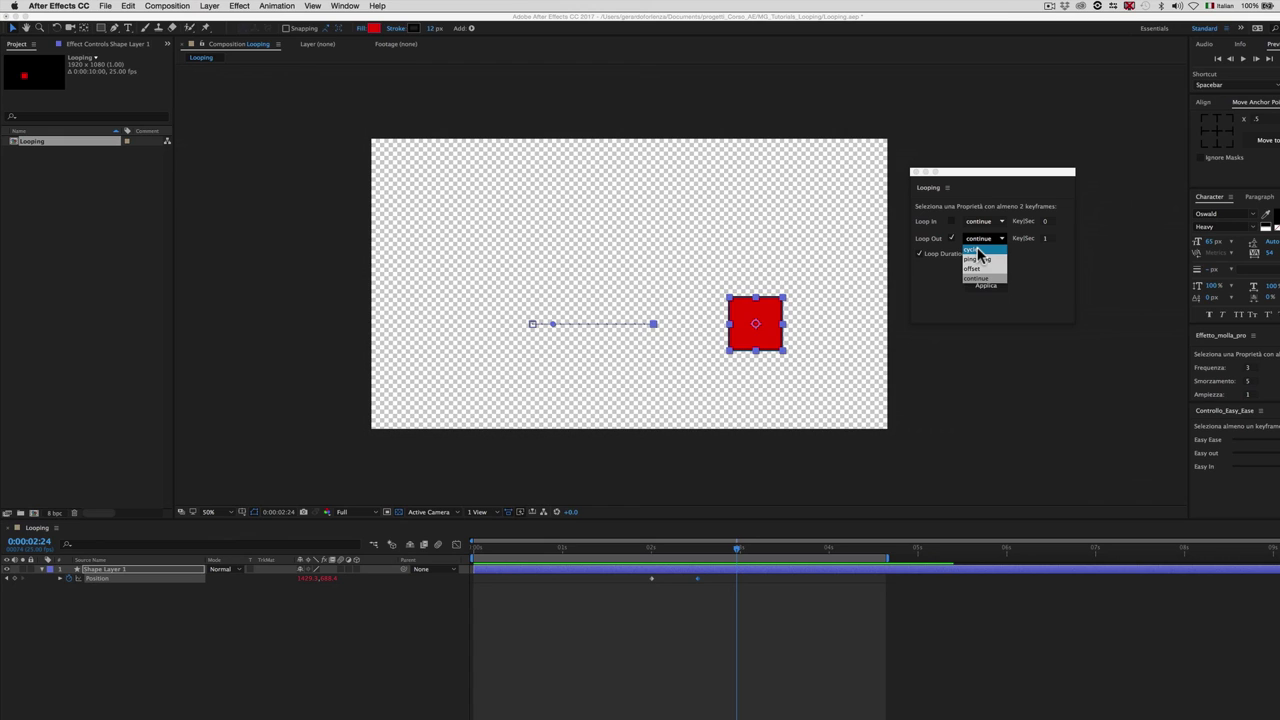
{"action": "left_click", "coordinate": [977, 250]}
{"action": "left_click", "coordinate": [985, 286]}
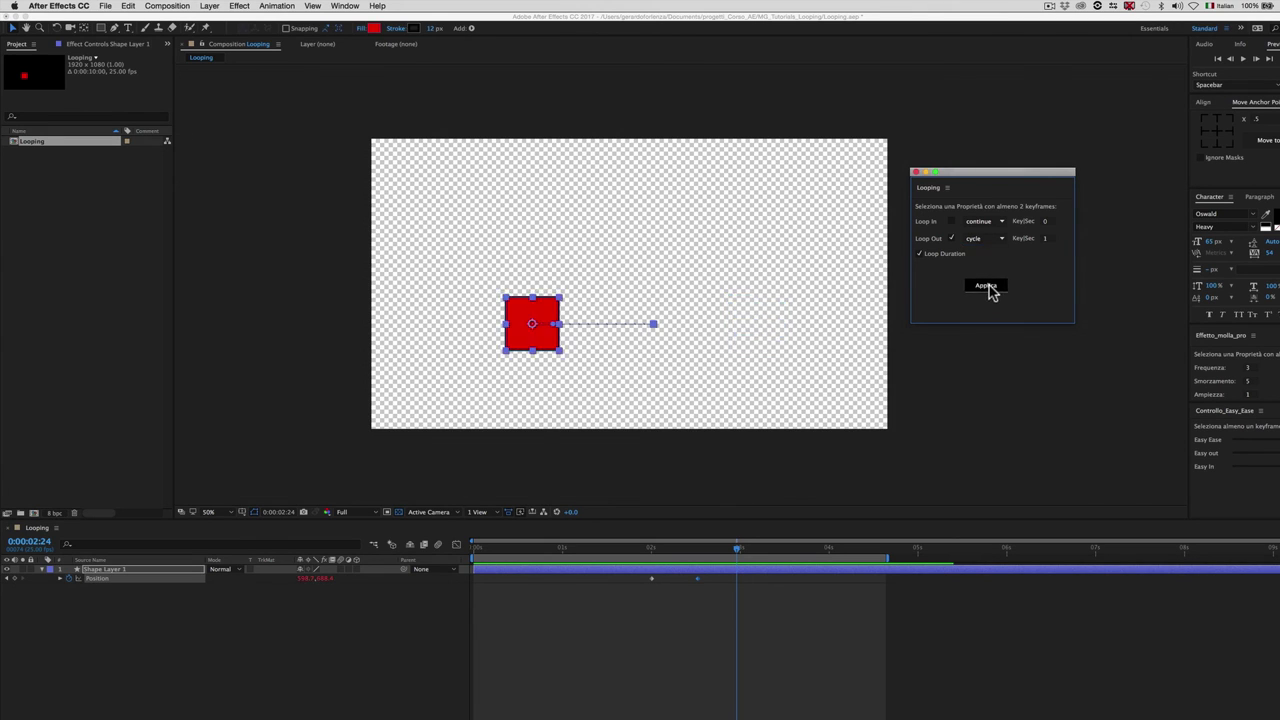
{"action": "left_click_drag", "start_coordinate": [651, 553], "coordinate": [702, 551]}
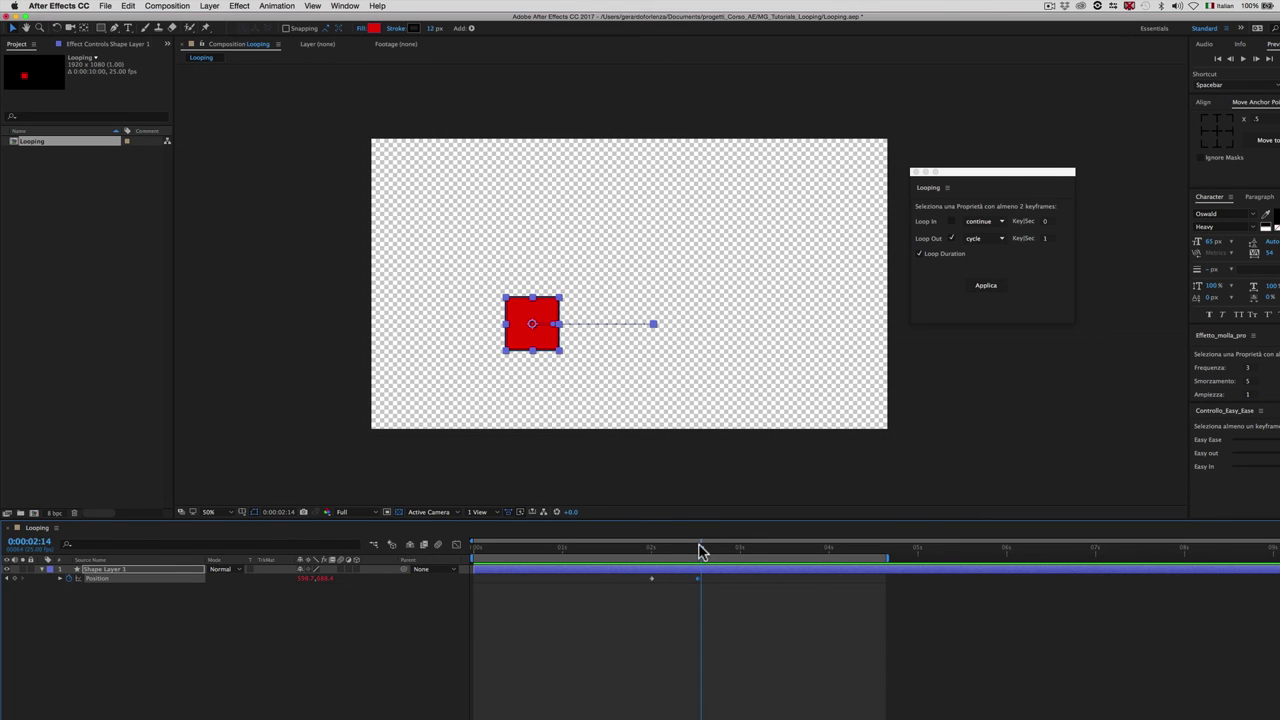
{"action": "mouse_move", "coordinate": [702, 551]}
{"action": "left_mouse_down"}
{"action": "mouse_move", "coordinate": [968, 551]}
{"action": "mouse_move", "coordinate": [747, 556]}
{"action": "left_mouse_up"}
Apply pingpong as the Loop Out mode and scrub past the keyframes to see the back-and-forth.
{"action": "left_click", "coordinate": [1000, 238]}
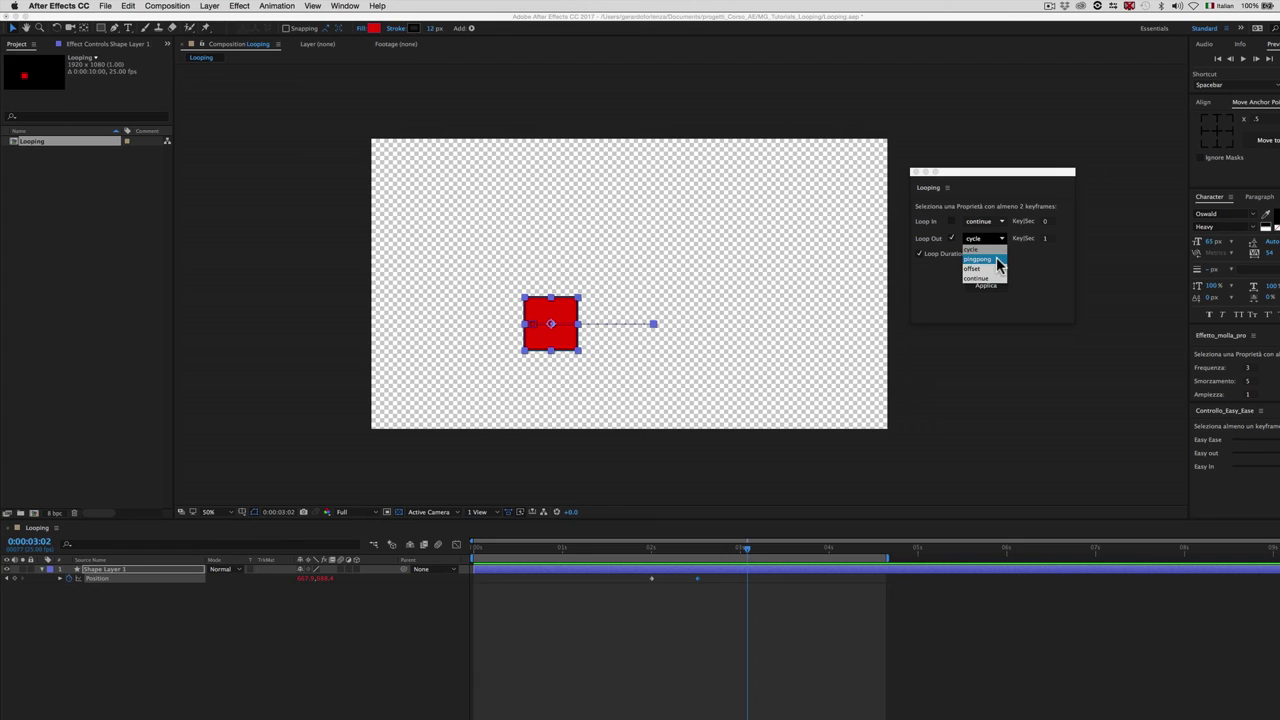
{"action": "left_click", "coordinate": [994, 260]}
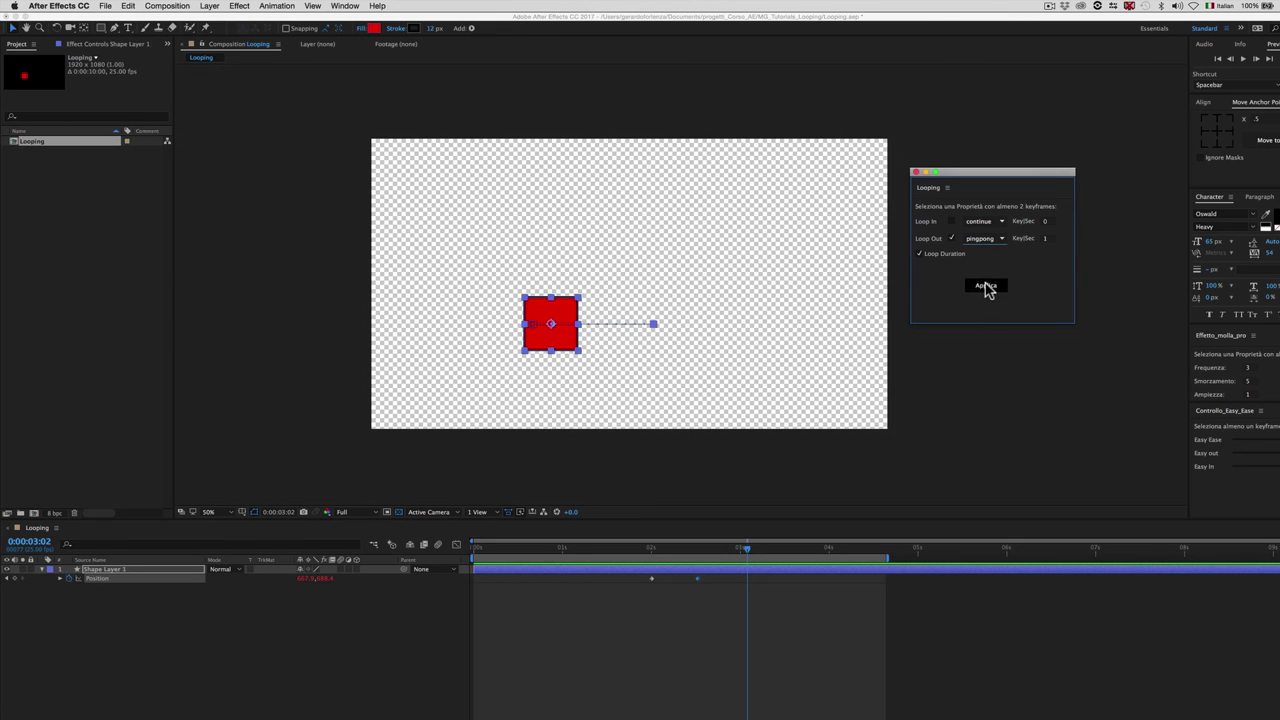
{"action": "left_click", "coordinate": [986, 287]}
{"action": "mouse_move", "coordinate": [651, 553]}
{"action": "left_mouse_down"}
{"action": "mouse_move", "coordinate": [781, 563]}
{"action": "mouse_move", "coordinate": [1076, 548]}
{"action": "left_mouse_up"}
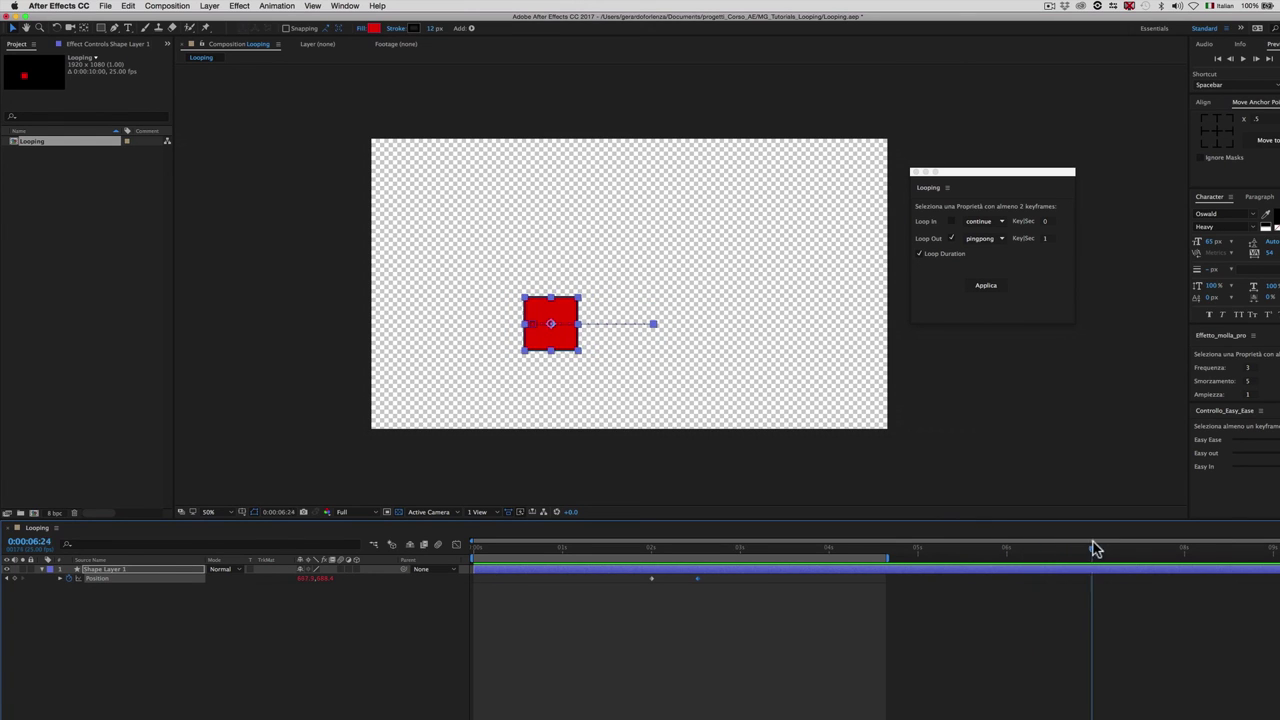
{"action": "mouse_move", "coordinate": [1076, 548]}
{"action": "left_mouse_down"}
{"action": "mouse_move", "coordinate": [670, 575]}
{"action": "mouse_move", "coordinate": [930, 555]}
{"action": "left_mouse_up"}
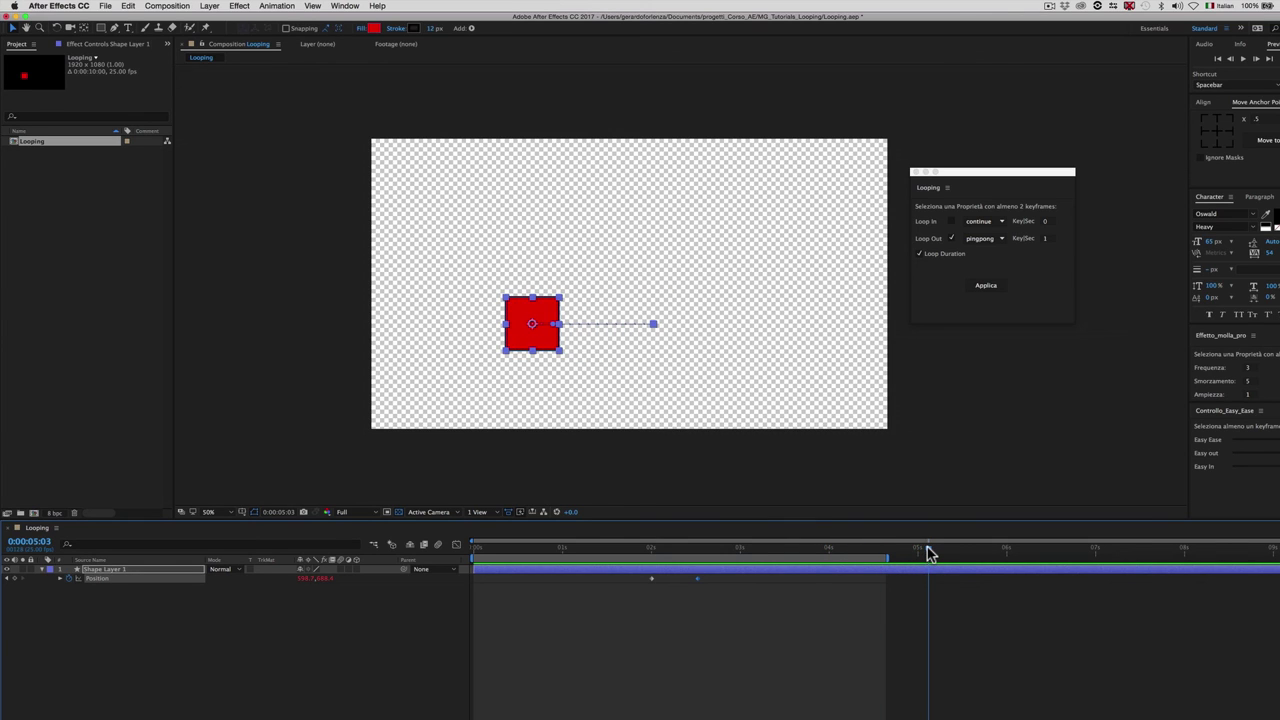